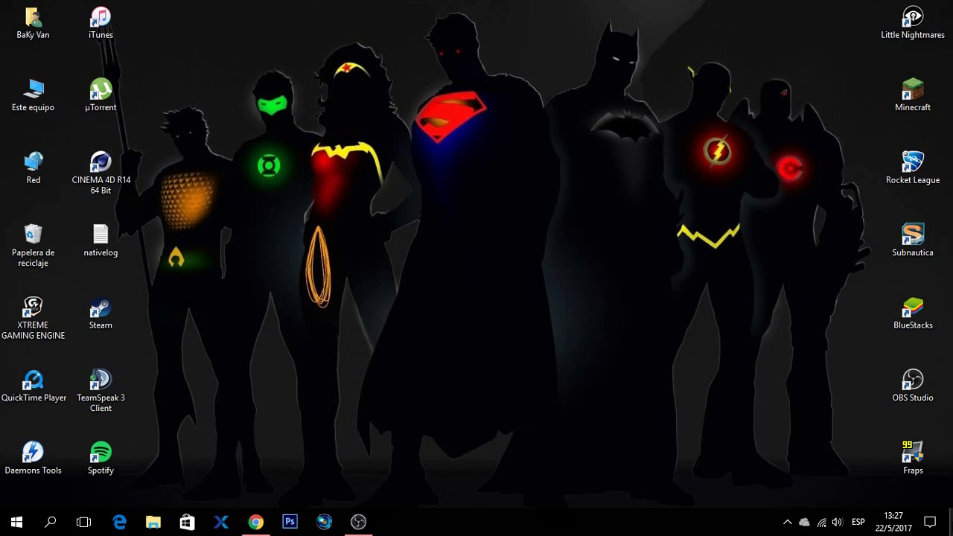
Refresh the desktop, switch to Chrome and go to the MEGA website.
right_click(324, 97)
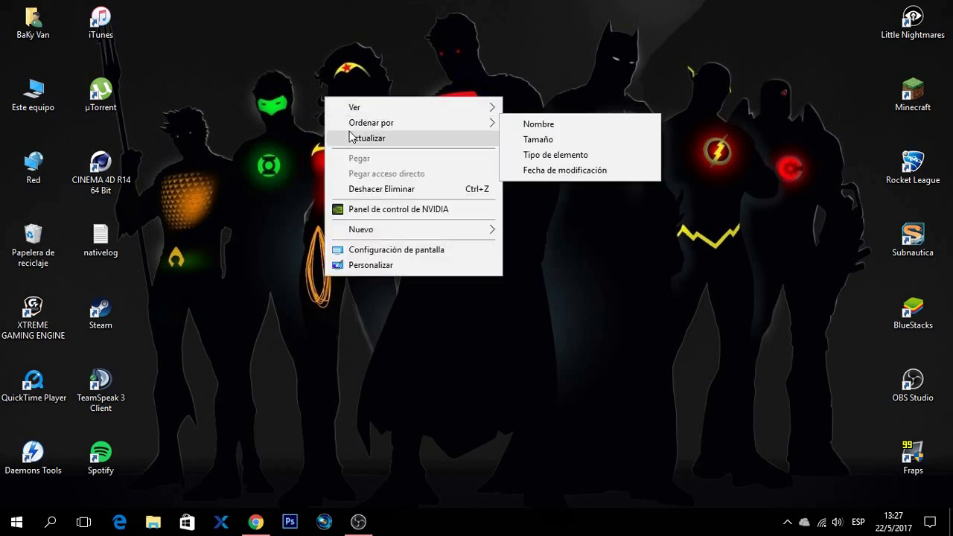
click(349, 136)
click(256, 522)
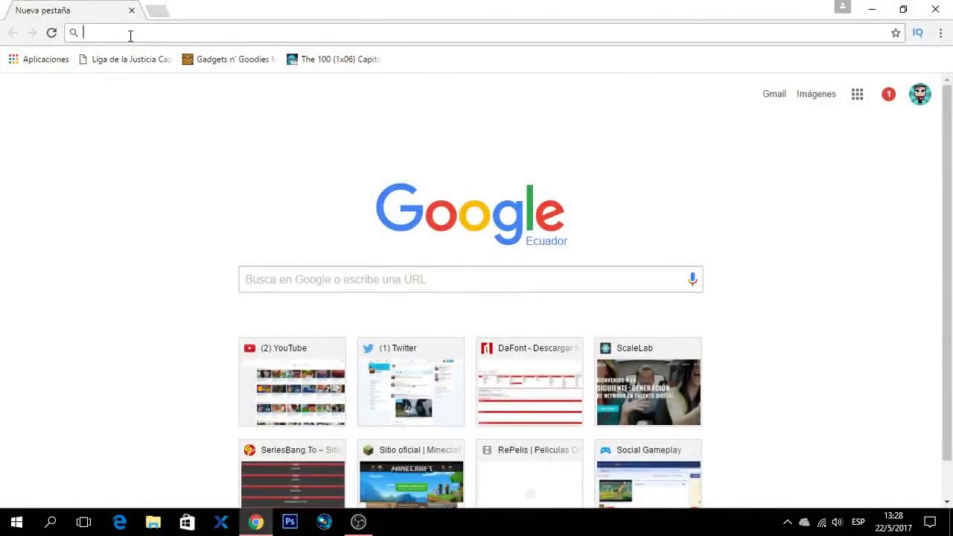
text(mega)
key(Return)
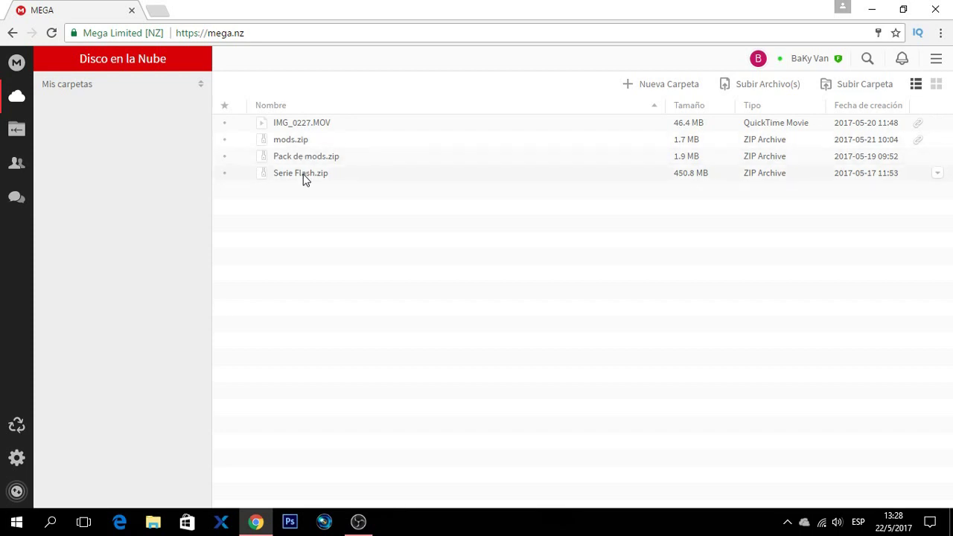
Look over the Serie Flash.zip and Pack de mods.zip archives in the MEGA cloud drive.
click(304, 175)
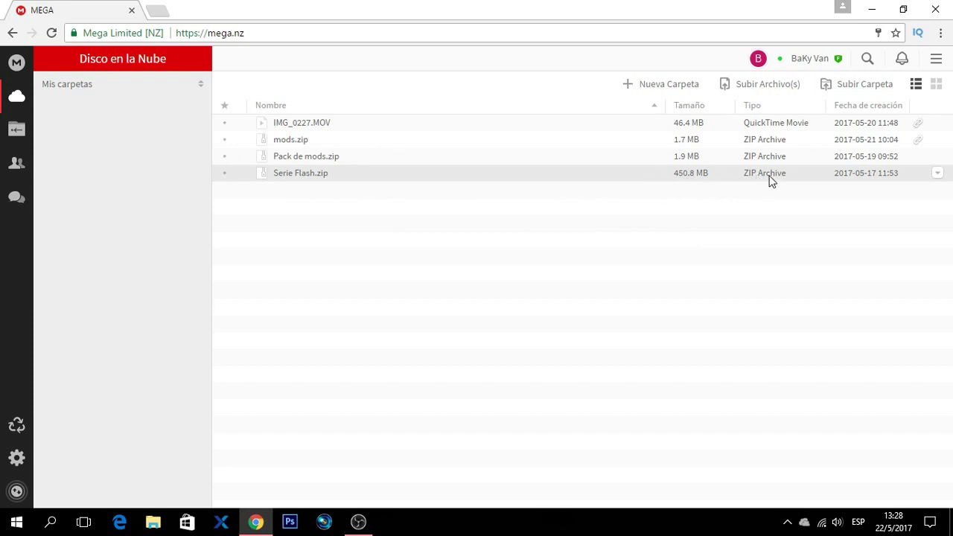
click(362, 156)
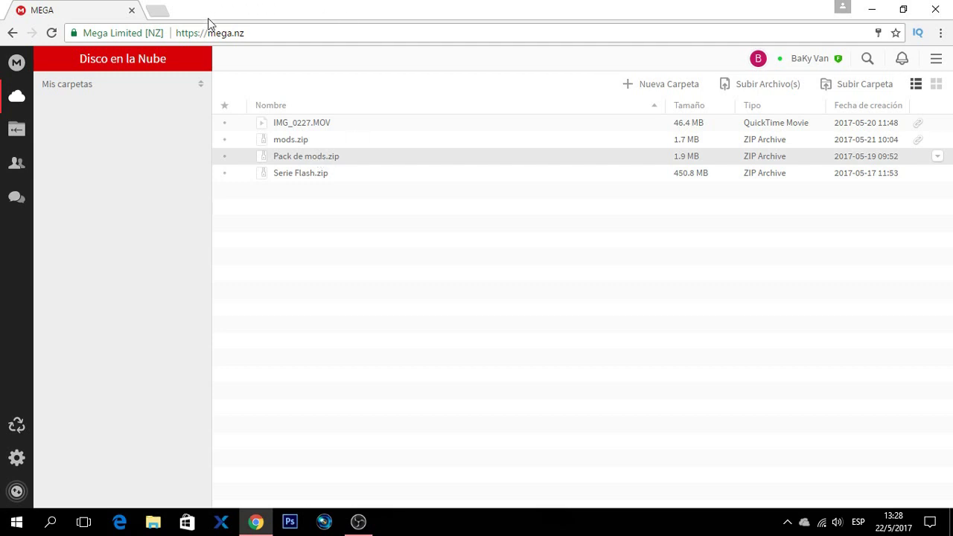
click(300, 176)
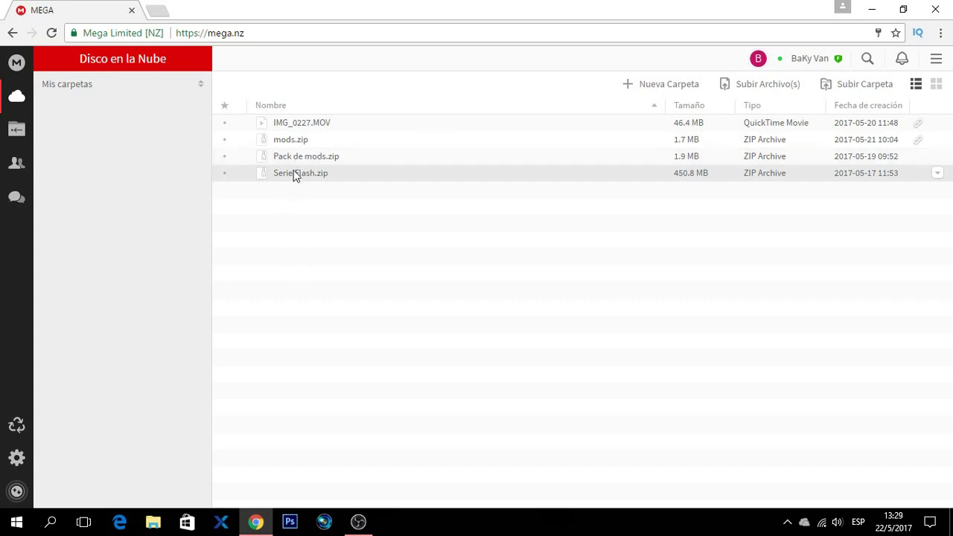
click(294, 160)
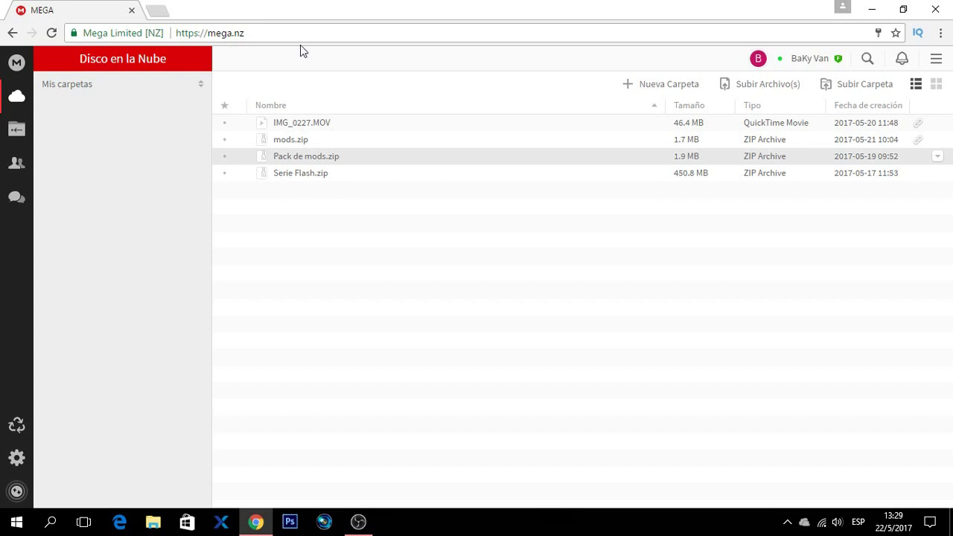
Go to google.com.ec and search for "speedster heroes mod".
click(268, 38)
text(google.com.ec)
key(Return)
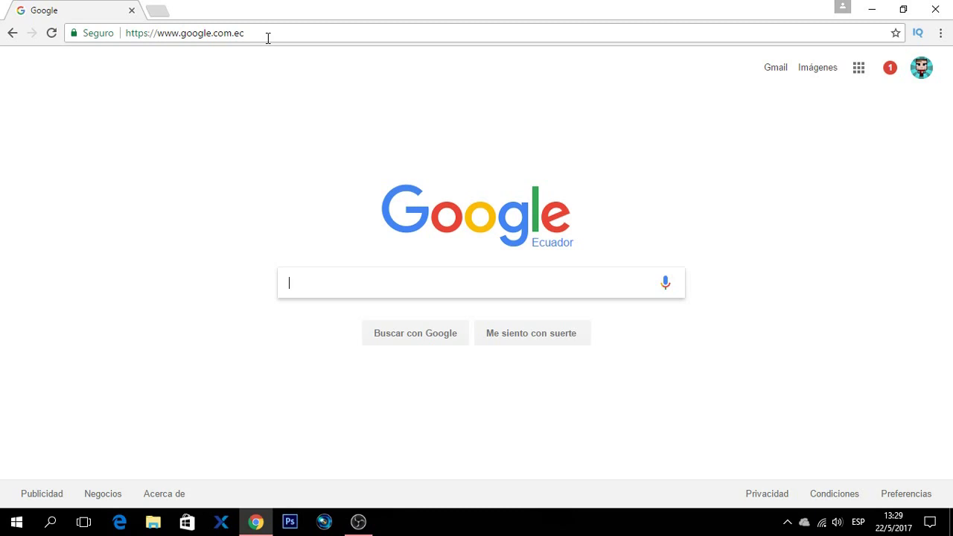
text(speedster)
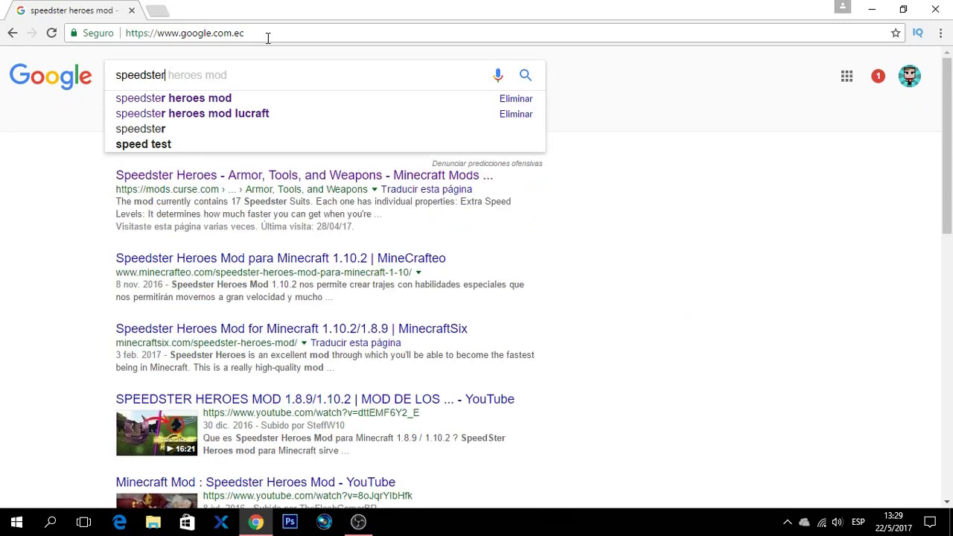
text( heroes mod)
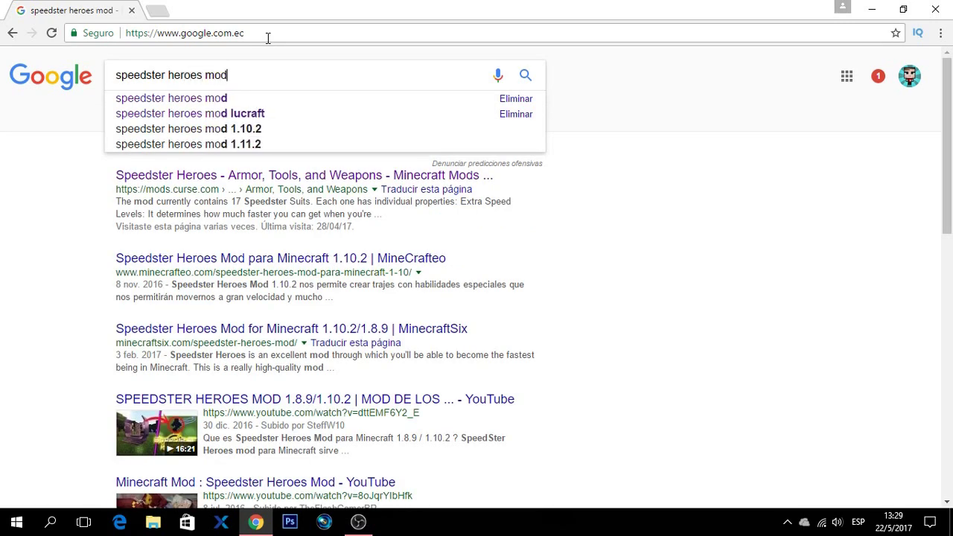
key(Return)
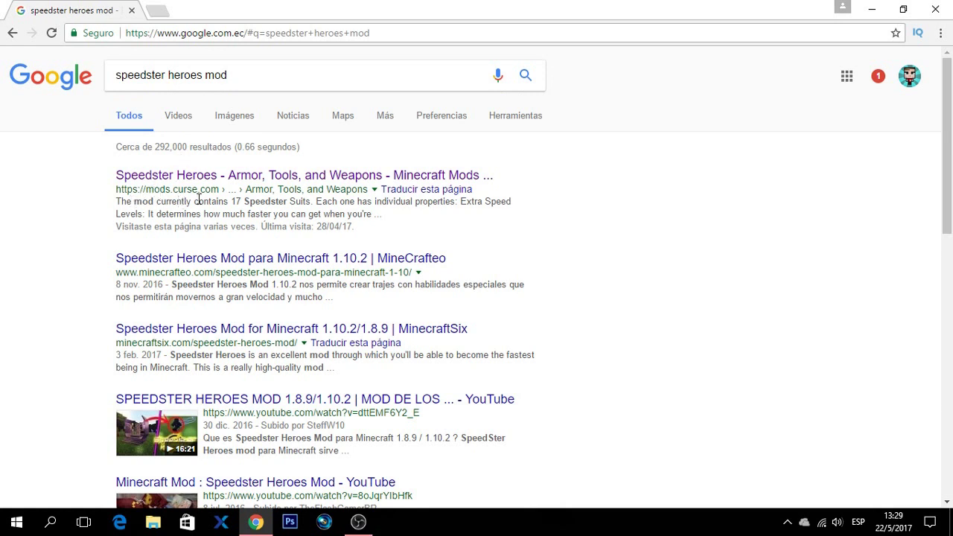
Open the Speedster Heroes page on Curse from the search results and look through the mod's description.
click(224, 179)
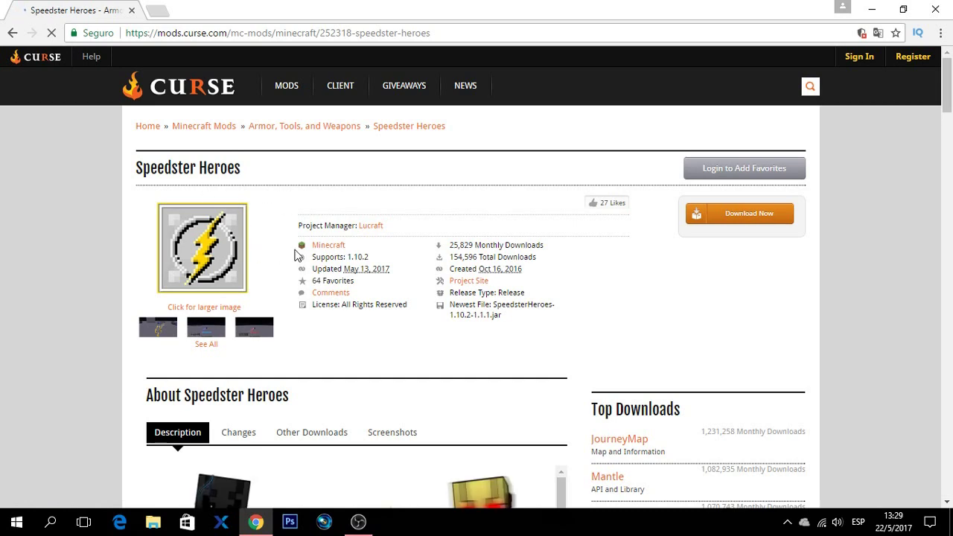
scroll(311, 223, down, 5)
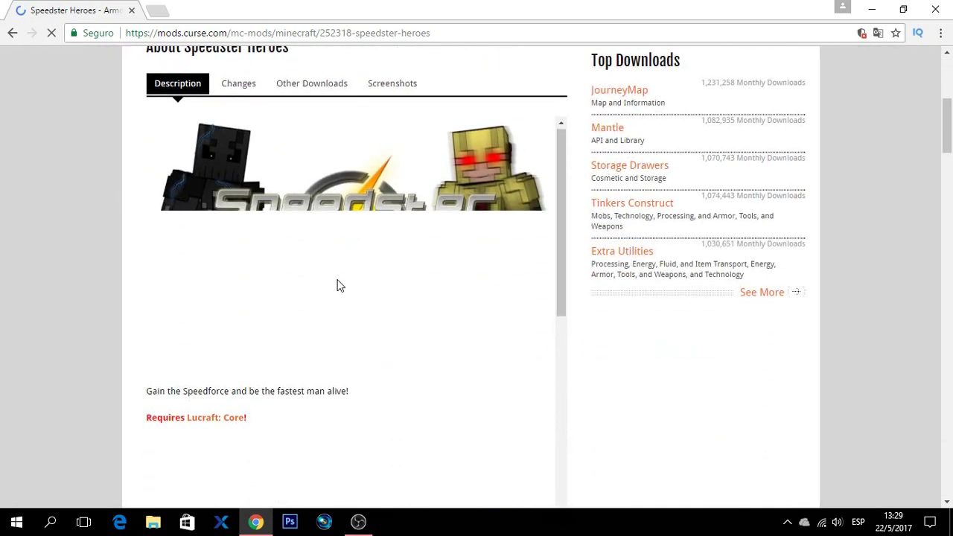
scroll(342, 276, down, 3)
scroll(342, 275, down, 12)
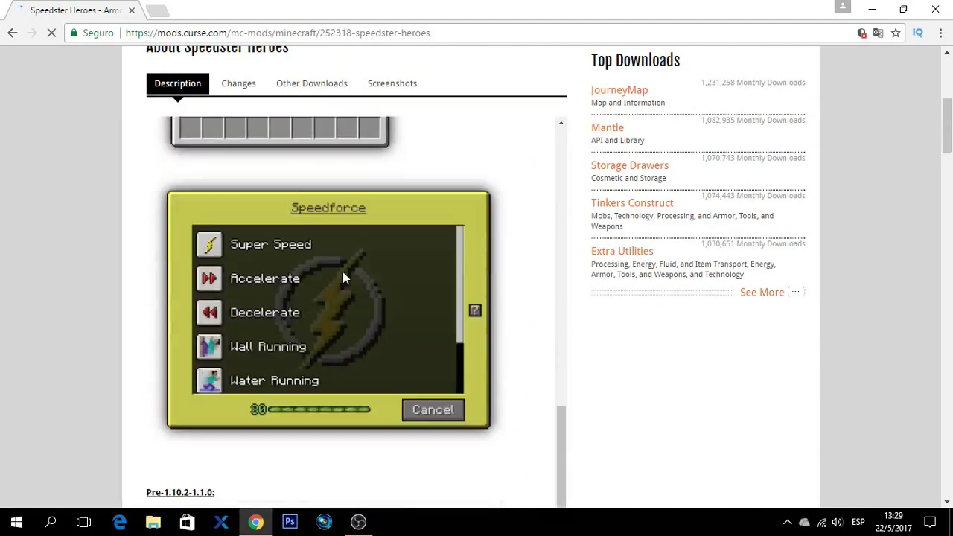
scroll(343, 266, down, 15)
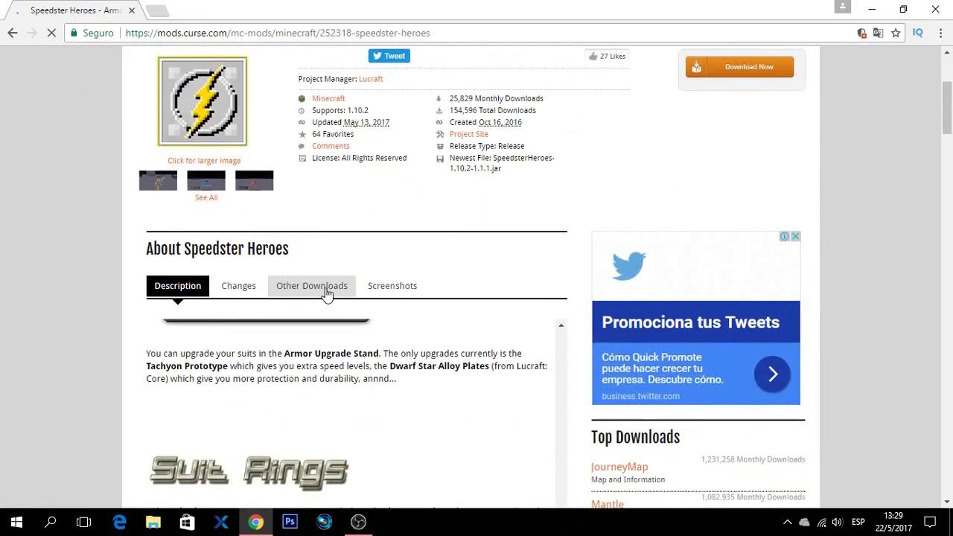
Download SpeedsterHeroes-1.10.2-1.1.1.jar from the mod's other downloads and keep the file.
click(309, 291)
scroll(104, 283, down, 2)
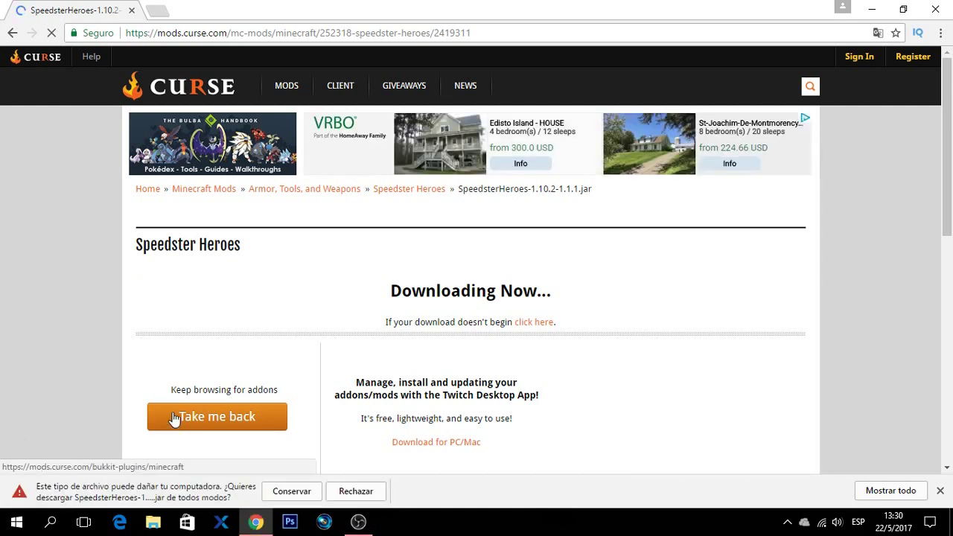
click(290, 491)
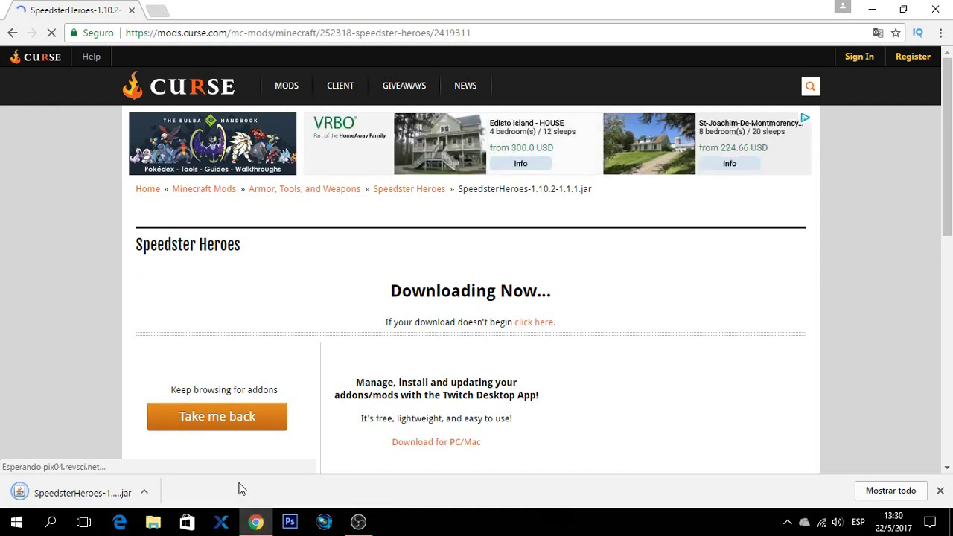
Return to google.com.ec and search for "lucraft core mod".
click(192, 38)
text(google.com.ec)
key(Return)
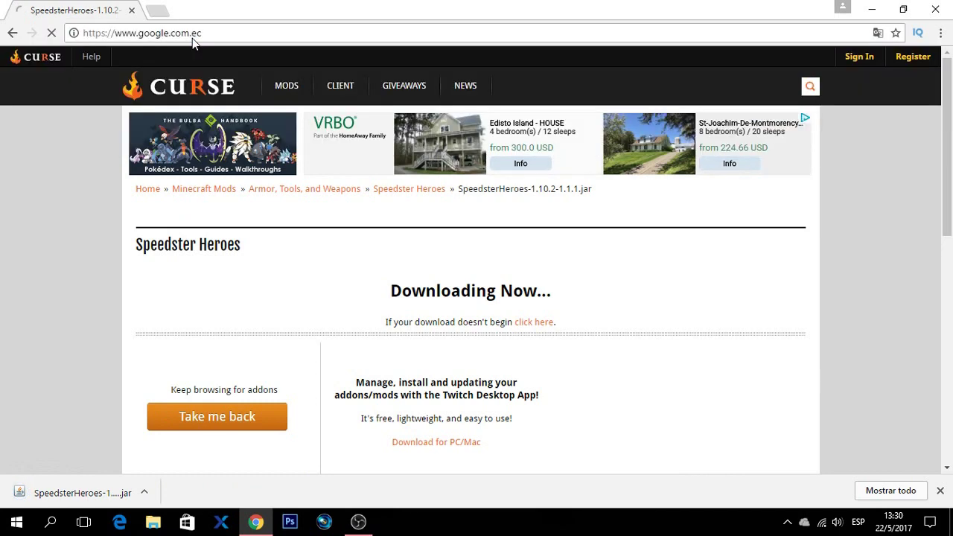
text(l)
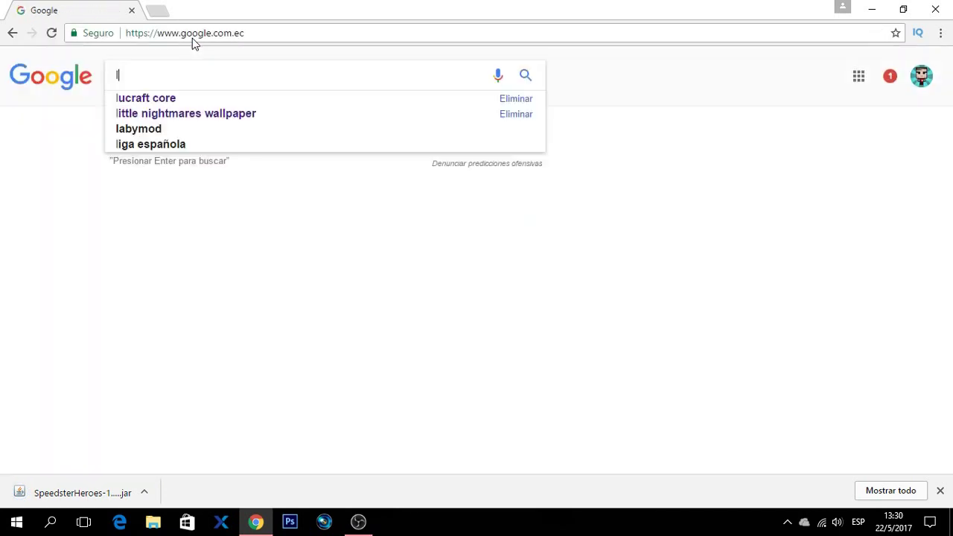
text(ucraft core mod)
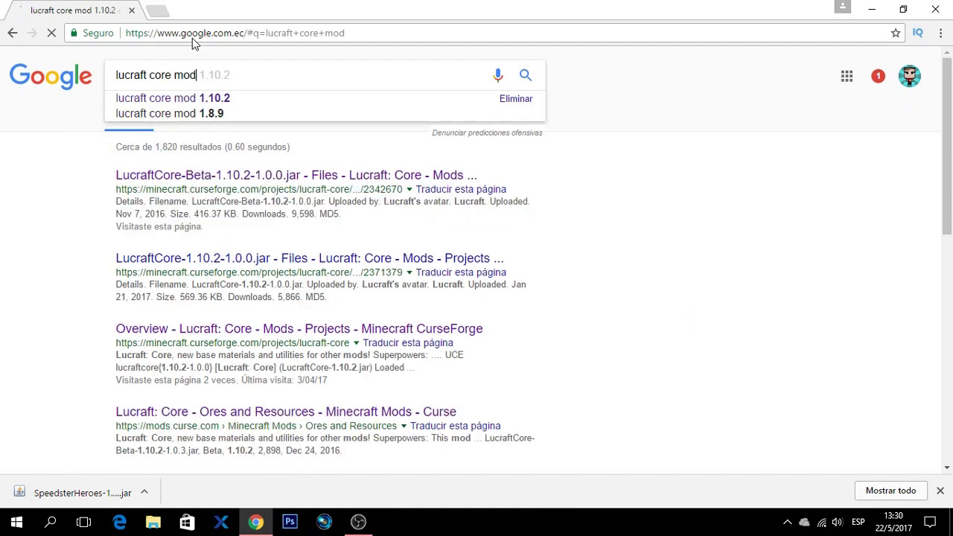
key(Return)
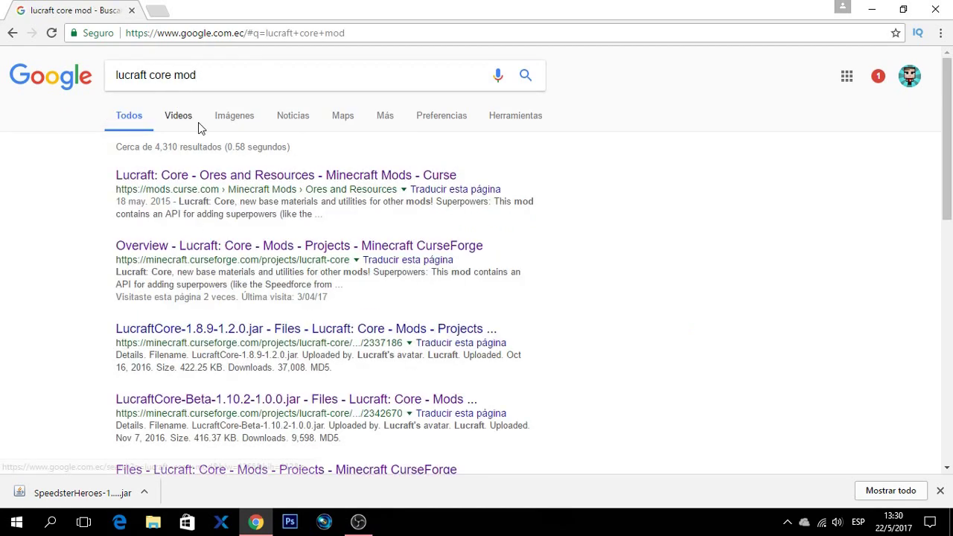
Open the Lucraft: Core page on Curse from the search results and look through its description.
click(211, 182)
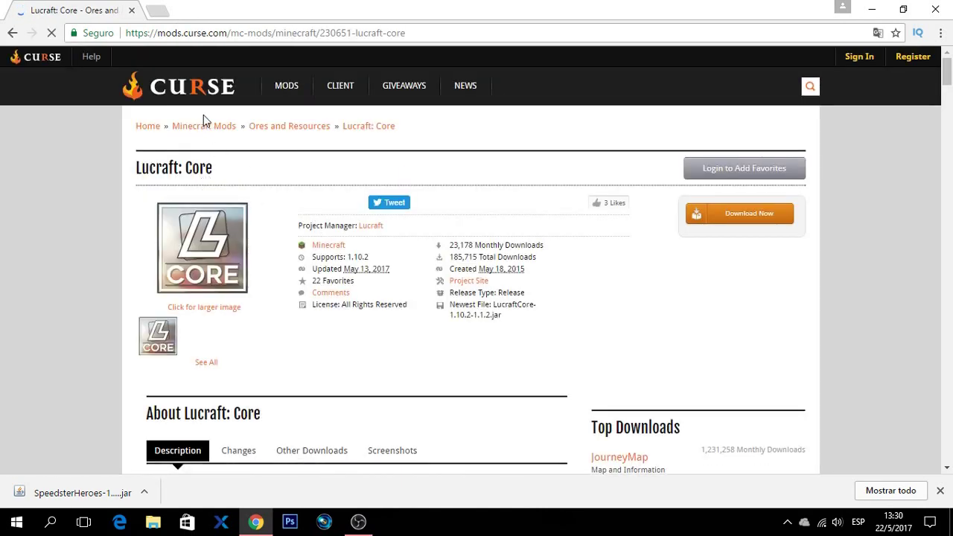
scroll(356, 203, down, 2)
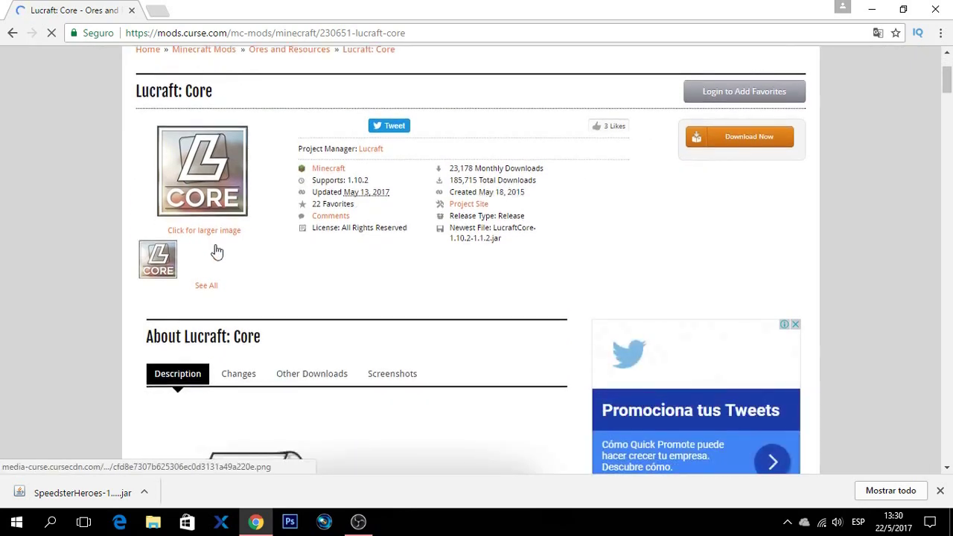
scroll(442, 251, down, 4)
scroll(302, 243, down, 5)
scroll(302, 245, down, 4)
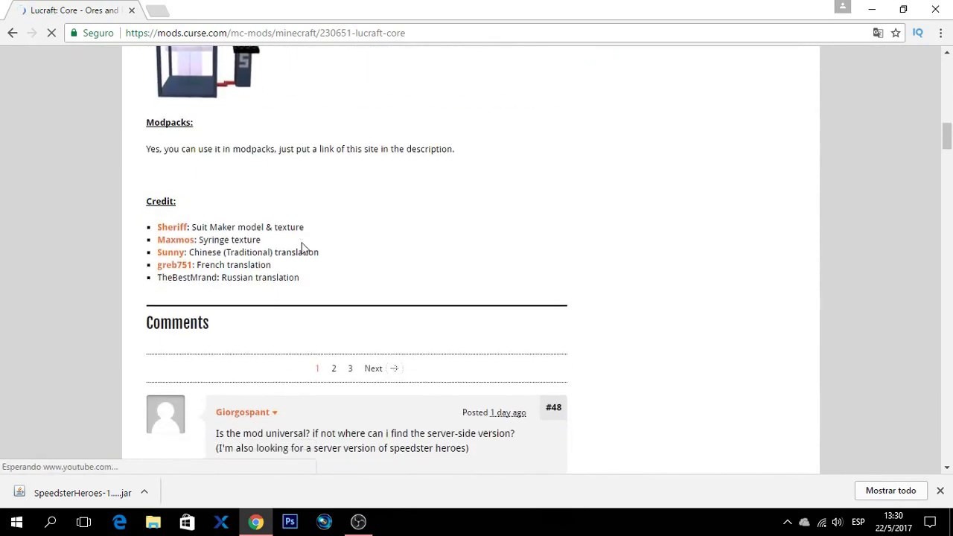
scroll(301, 249, up, 6)
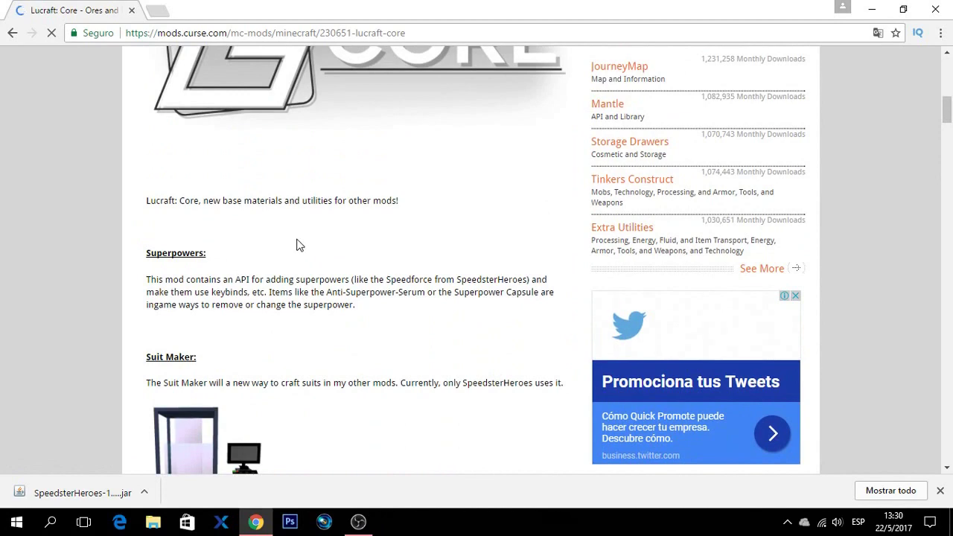
scroll(301, 248, up, 5)
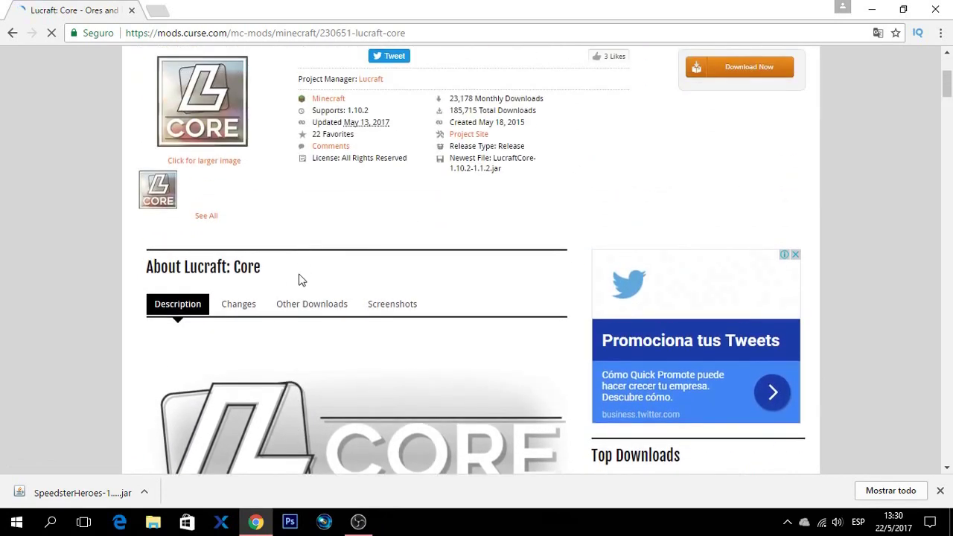
Download LucraftCore-1.10.2-1.1.2.jar from the mod's other downloads and keep the file.
click(305, 304)
scroll(260, 340, down, 3)
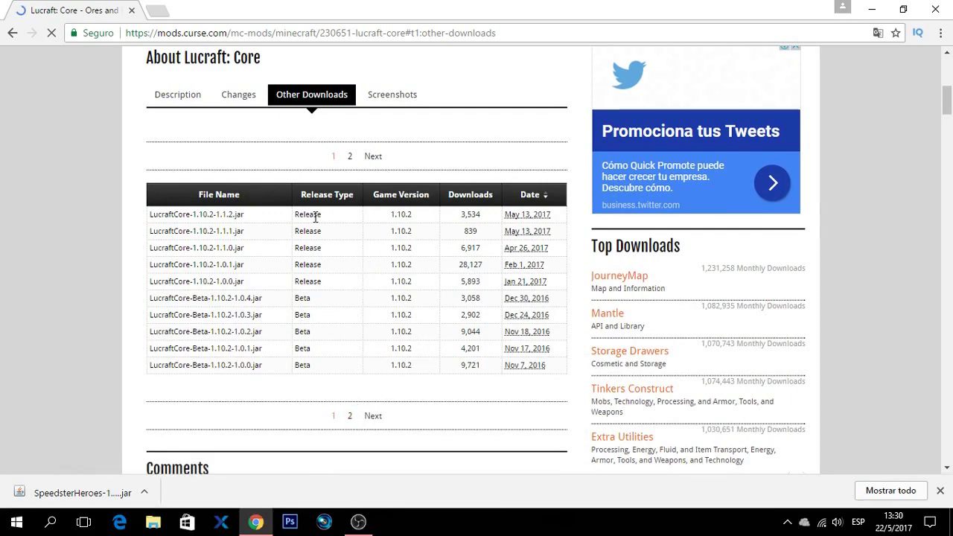
click(210, 216)
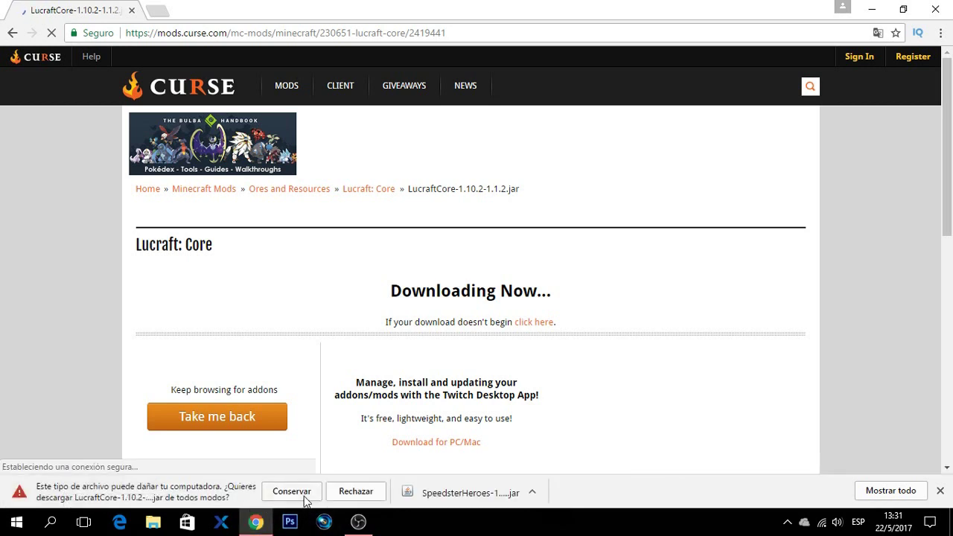
click(304, 496)
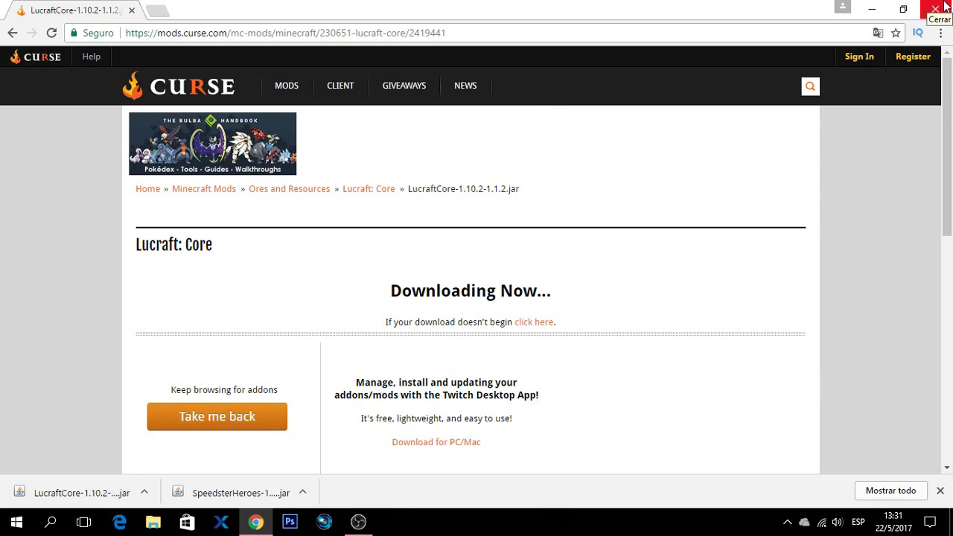
Close the browser and open the Descargas folder in File Explorer.
click(944, 6)
right_click(498, 38)
click(525, 76)
click(152, 521)
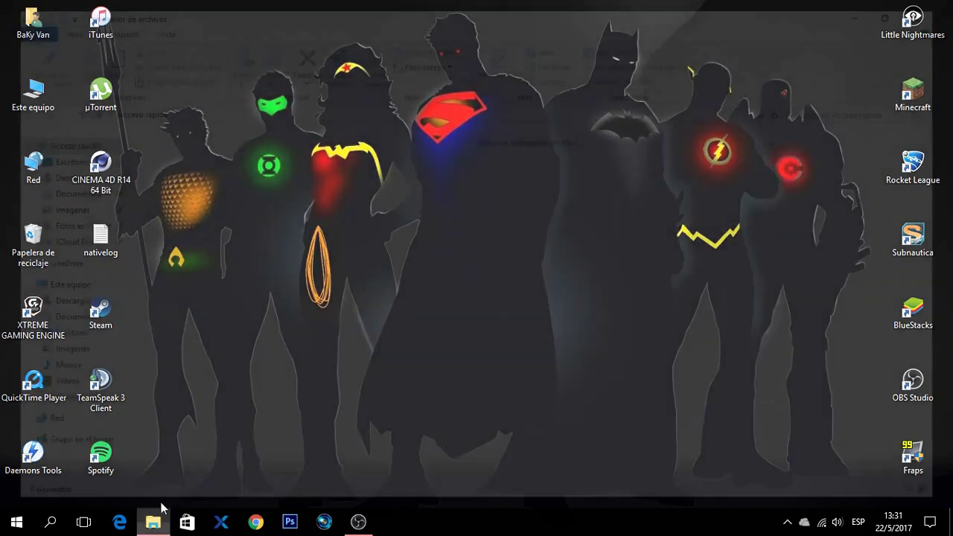
click(78, 181)
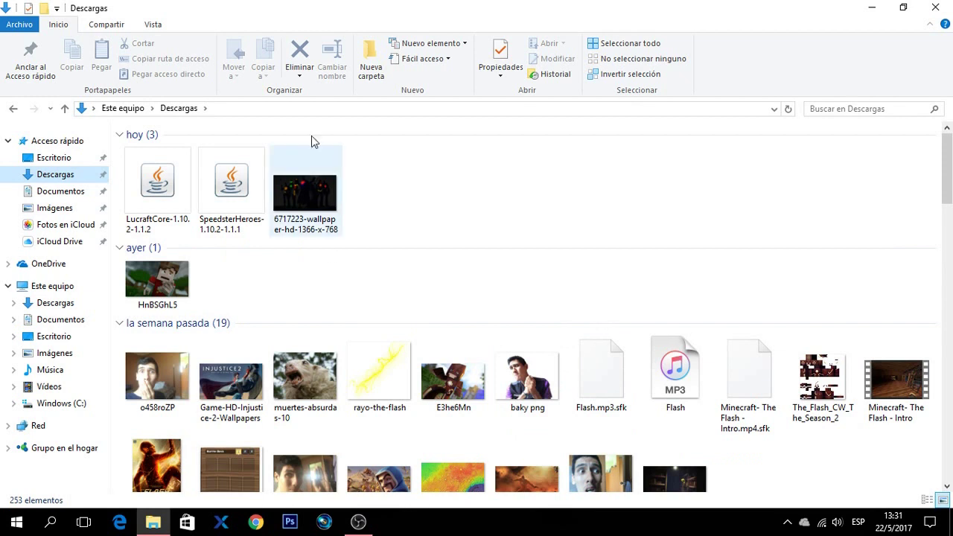
Copy the LucraftCore-1.10.2-1.1.2 and SpeedsterHeroes-1.10.2-1.1.1 files from the Descargas folder.
click(220, 190)
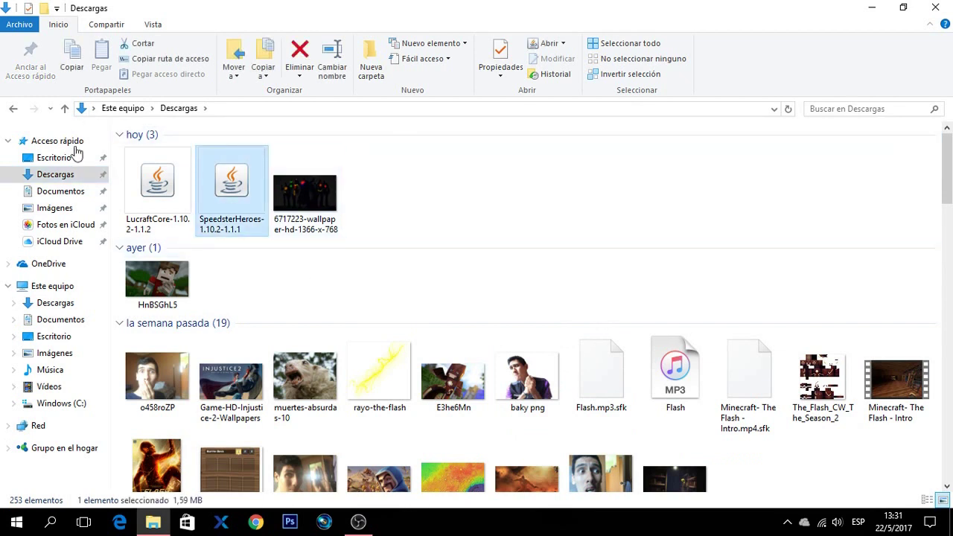
ctrl+click(128, 173)
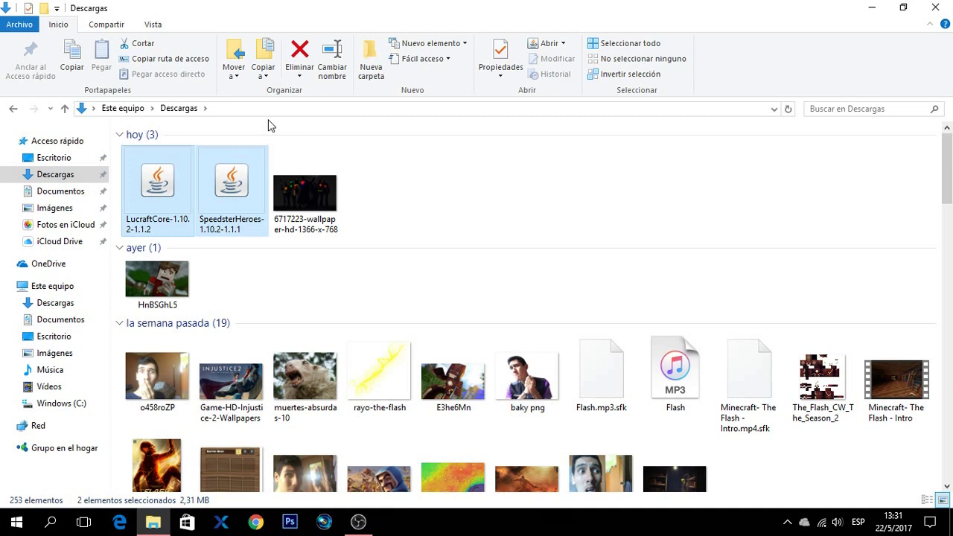
key(ctrl+c)
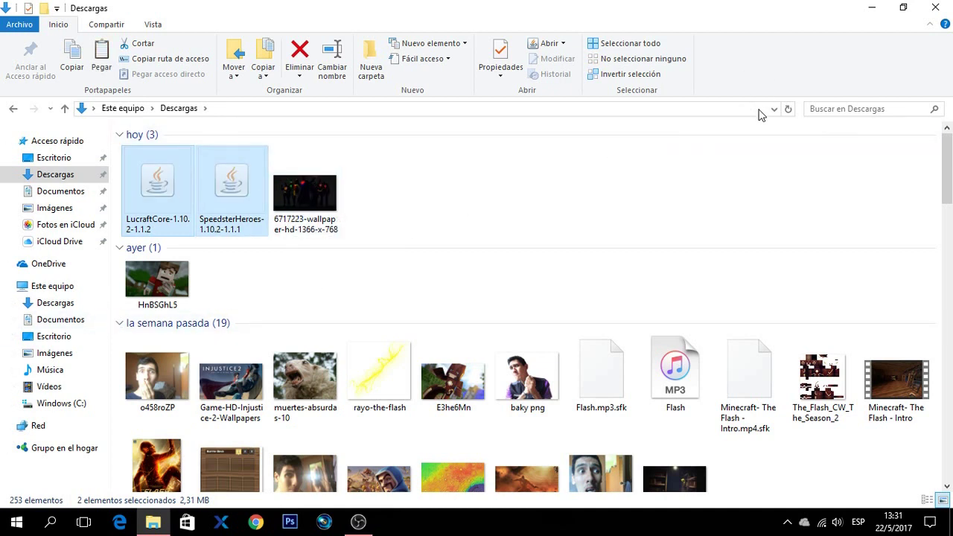
Go to the %appdata% location from the Descargas folder.
click(730, 113)
text(%appdata%)
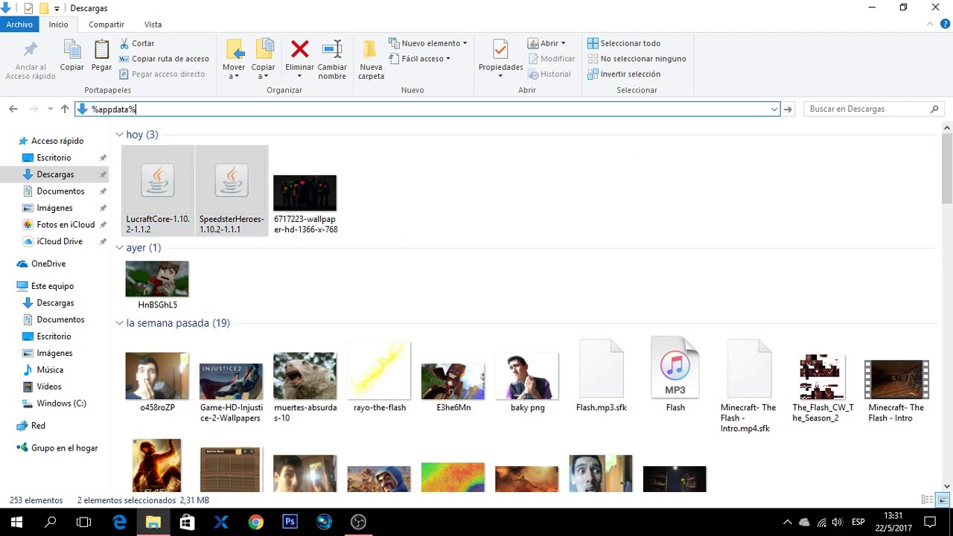
key(Return)
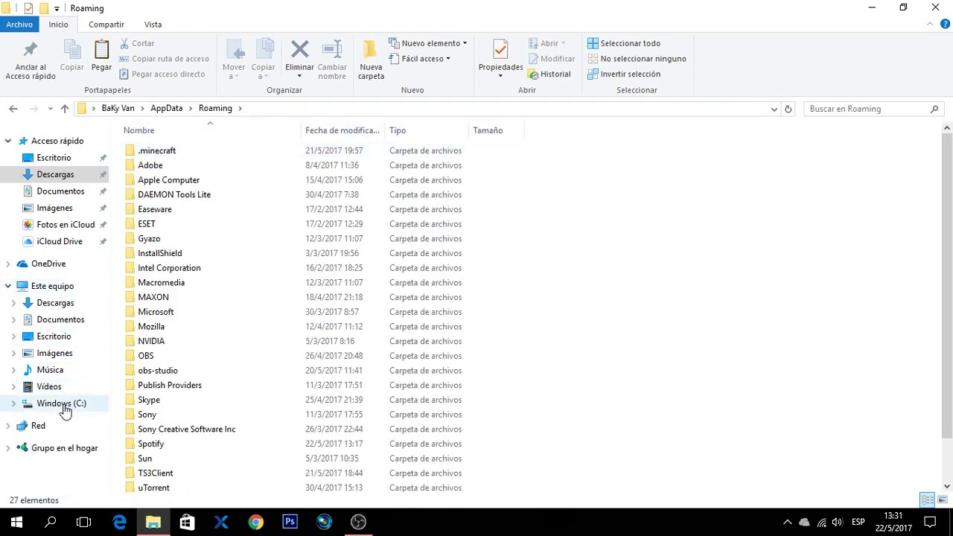
Open the mods folder by browsing from Este equipo through Windows (C:), Usuarios, User, AppData, Roaming and .minecraft.
click(56, 288)
double_click(319, 276)
double_click(172, 268)
double_click(170, 209)
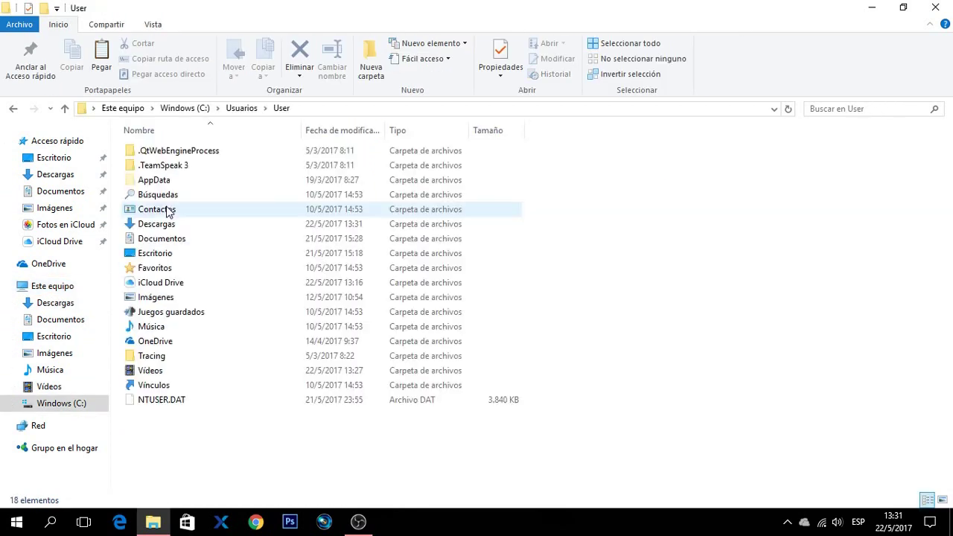
double_click(170, 181)
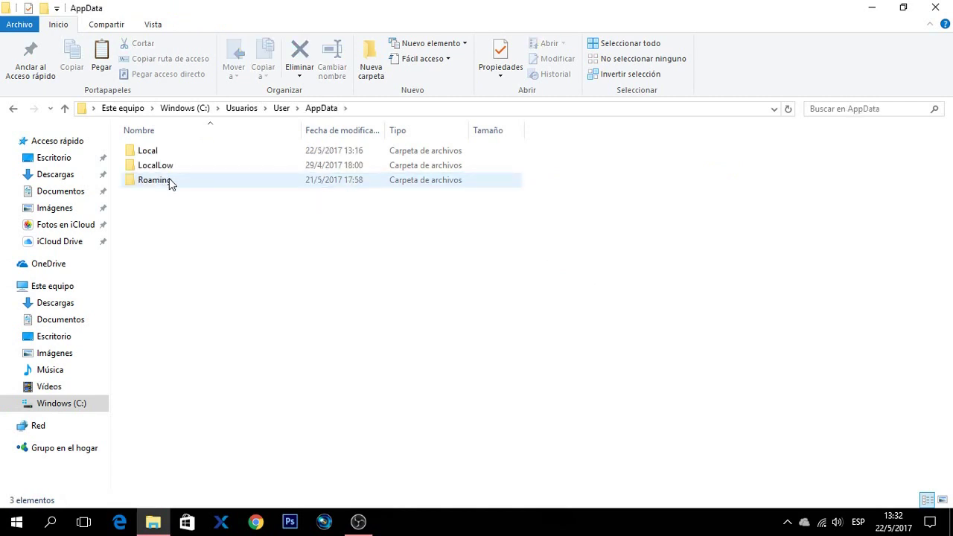
double_click(168, 181)
double_click(174, 154)
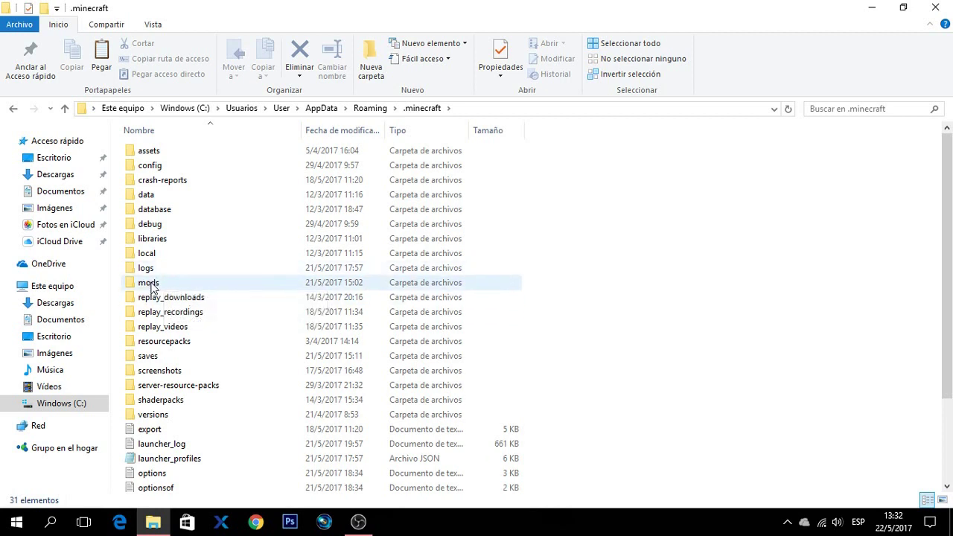
double_click(160, 283)
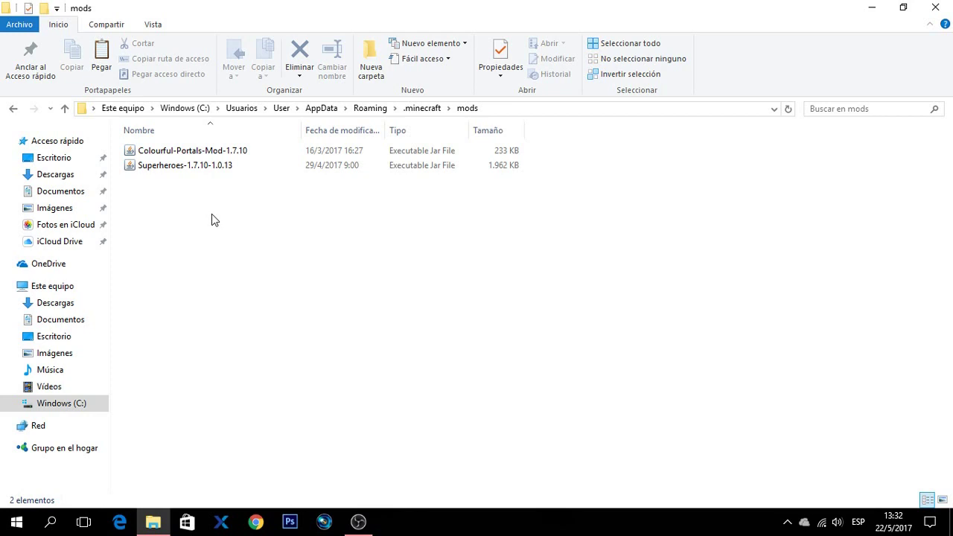
Paste the LucraftCore-1.10.2-1.1.2 and SpeedsterHeroes-1.10.2-1.1.1 files into the mods folder, and delete the pasted files again.
key(ctrl+v)
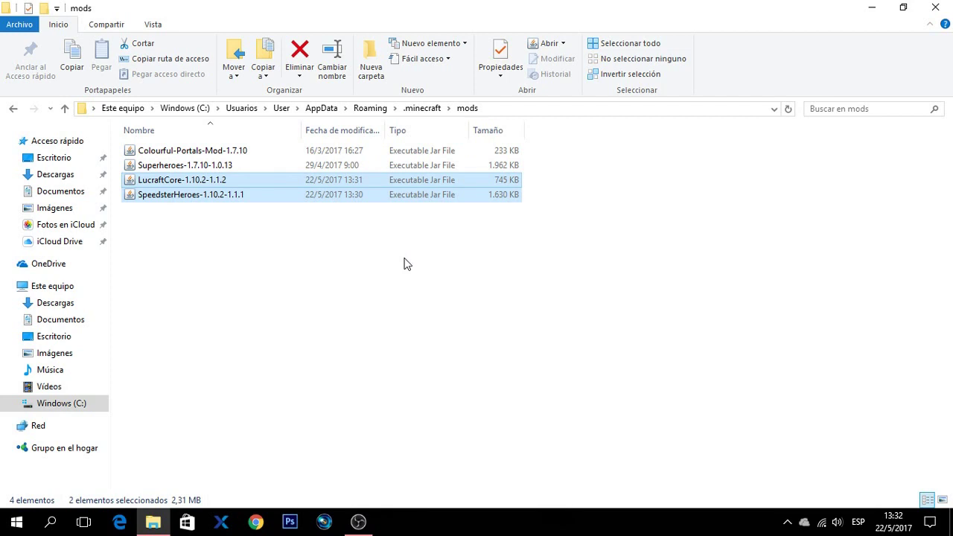
key(Delete)
right_click(553, 324)
click(545, 355)
Look at the world folders in the .minecraft saves folder, including Serie Flash, and return to the Roaming folder.
click(9, 109)
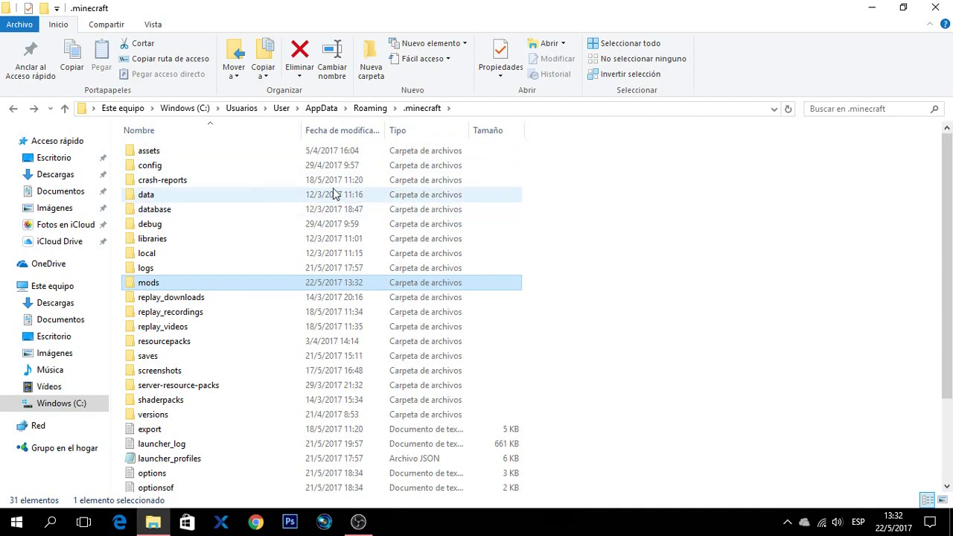
double_click(160, 357)
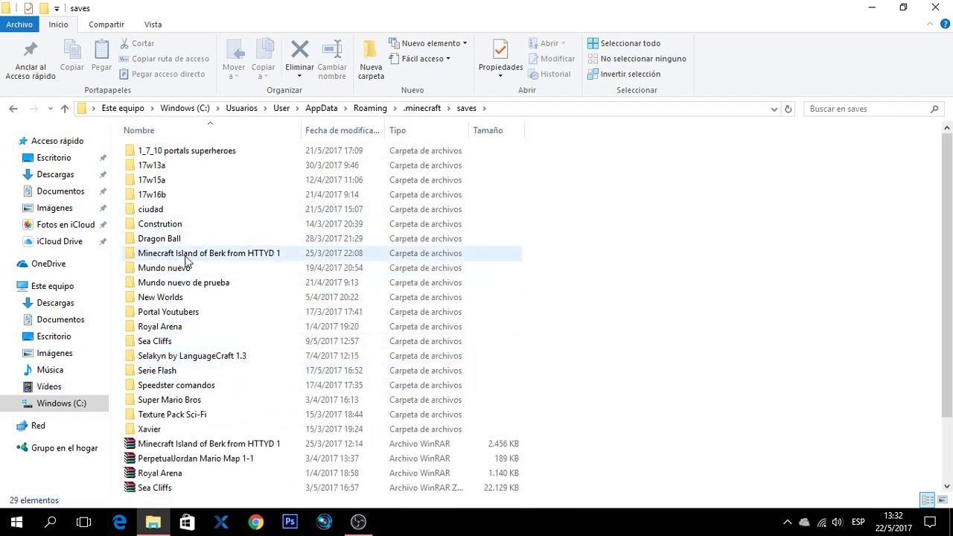
click(173, 372)
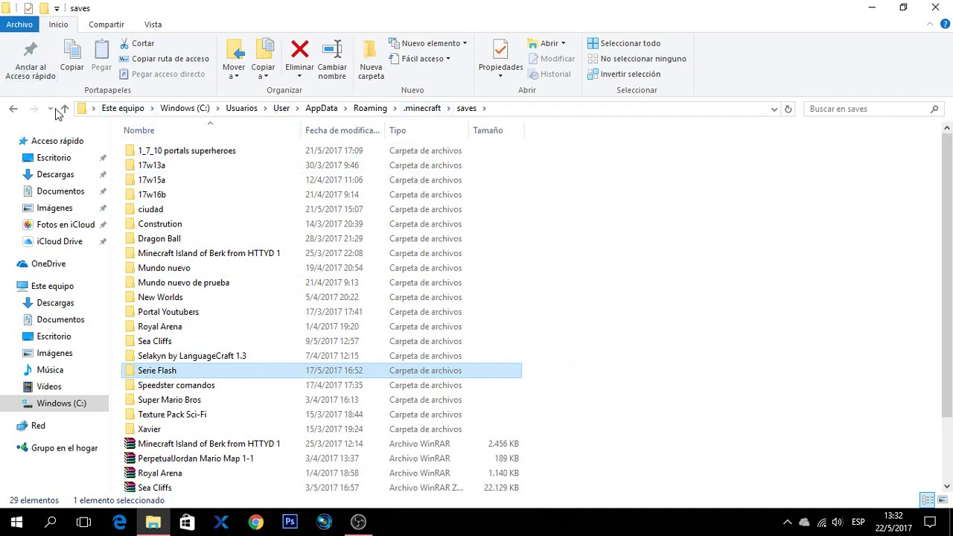
click(13, 110)
click(13, 111)
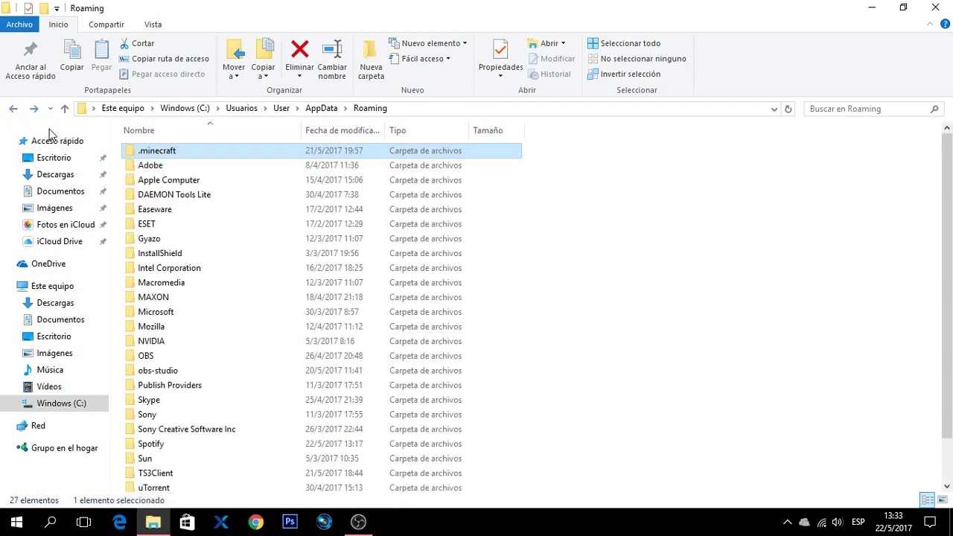
Switch to Chrome and load the Google home page, discarding the forge query entered at first.
click(255, 521)
text(forge)
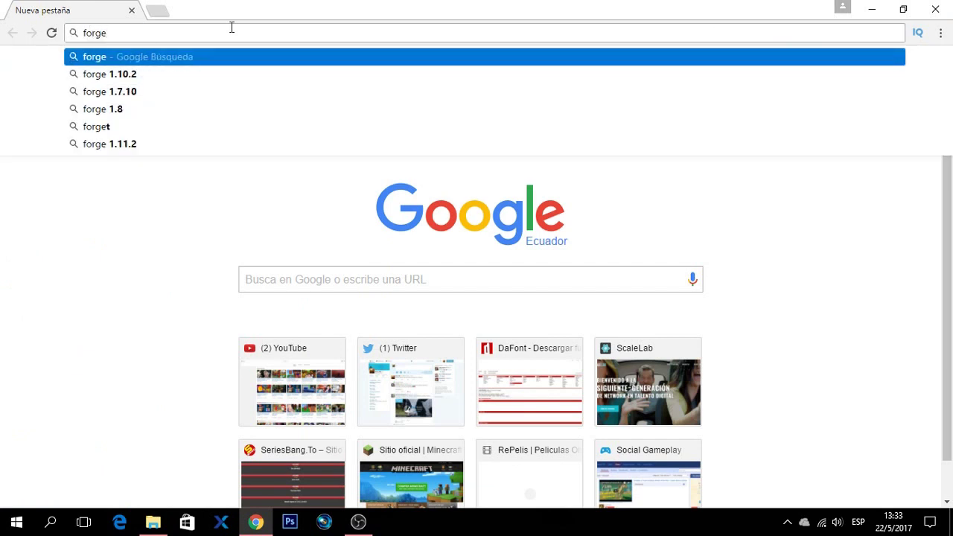
key(BackSpace)
key(BackSpace)
key(BackSpace)
key(BackSpace)
key(BackSpace)
key(Return)
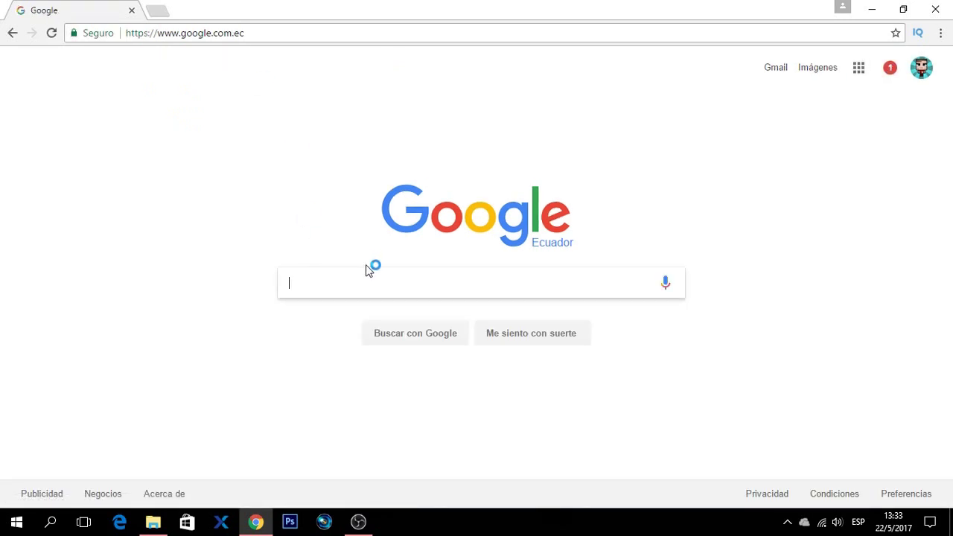
Search Google for forge 1.10.2 and open the "1.10.2 - Minecraft Forge" result.
text(forge)
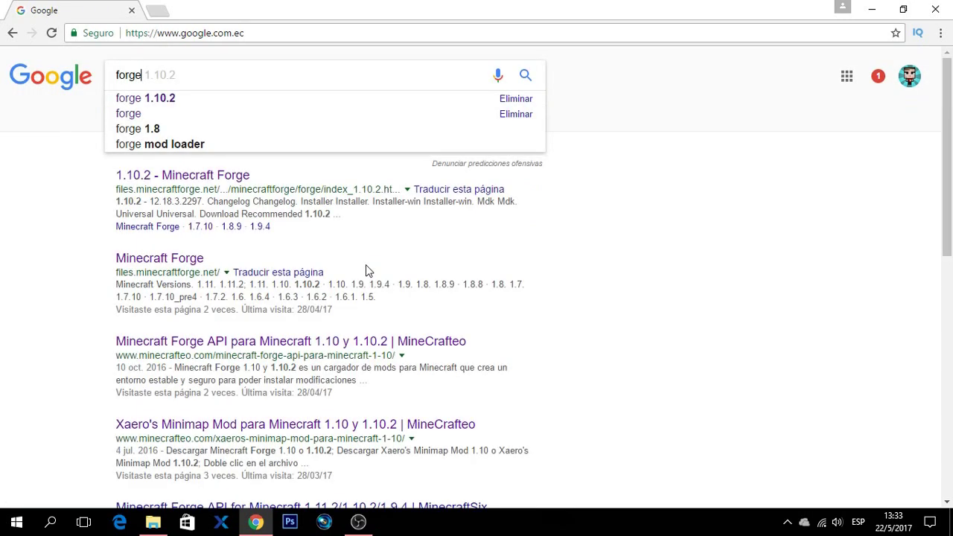
key(Down)
key(Return)
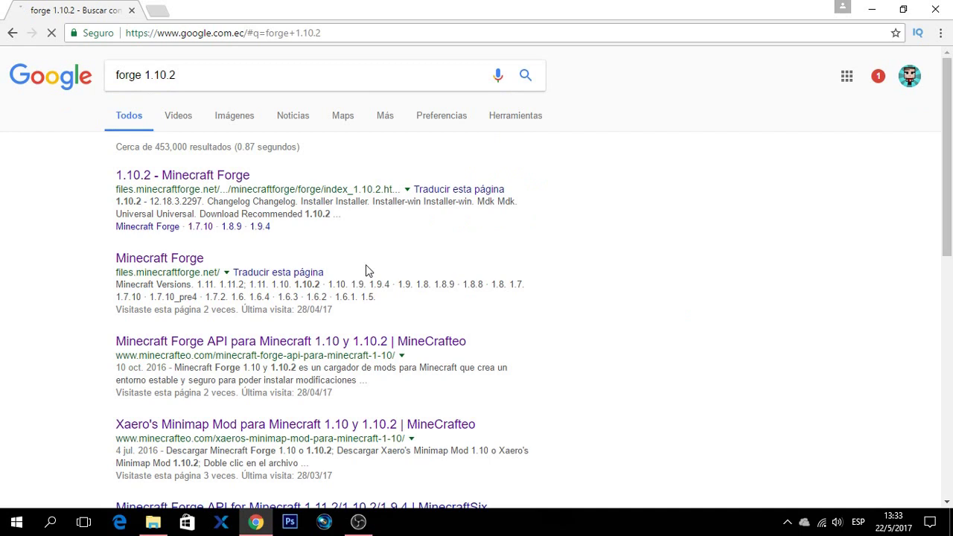
click(186, 185)
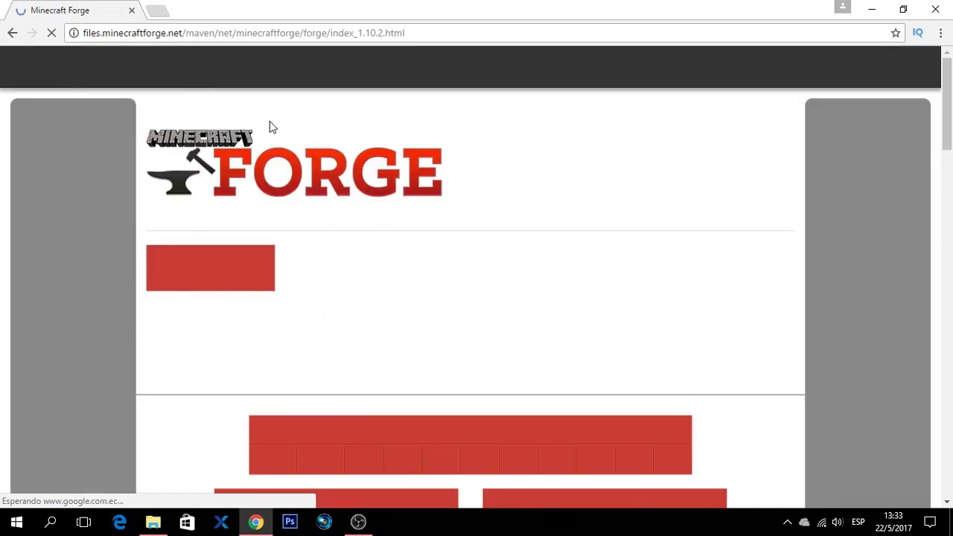
Look through the Forge 1.10.2 downloads, including the available Minecraft versions and the full list of builds.
scroll(395, 246, down, 2)
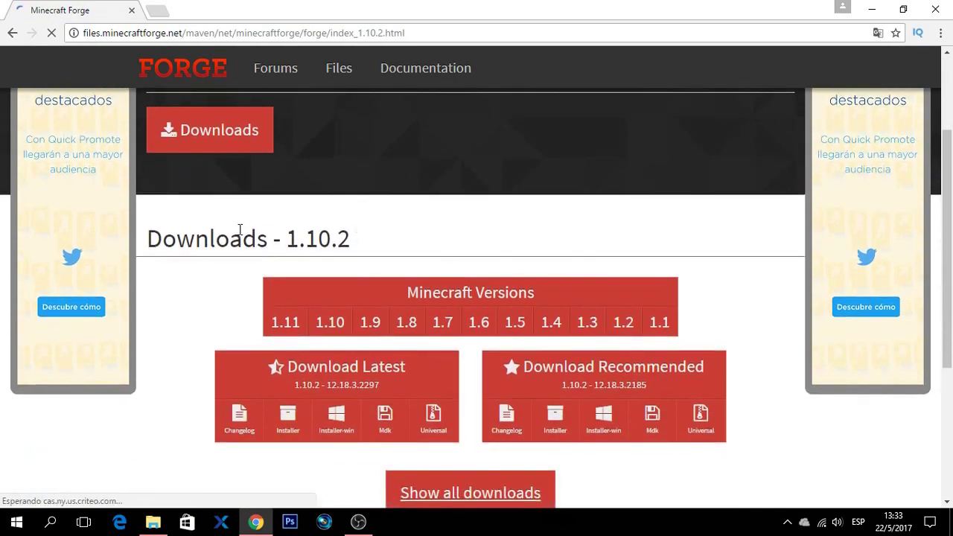
scroll(222, 229, down, 1)
mouse_move(332, 259)
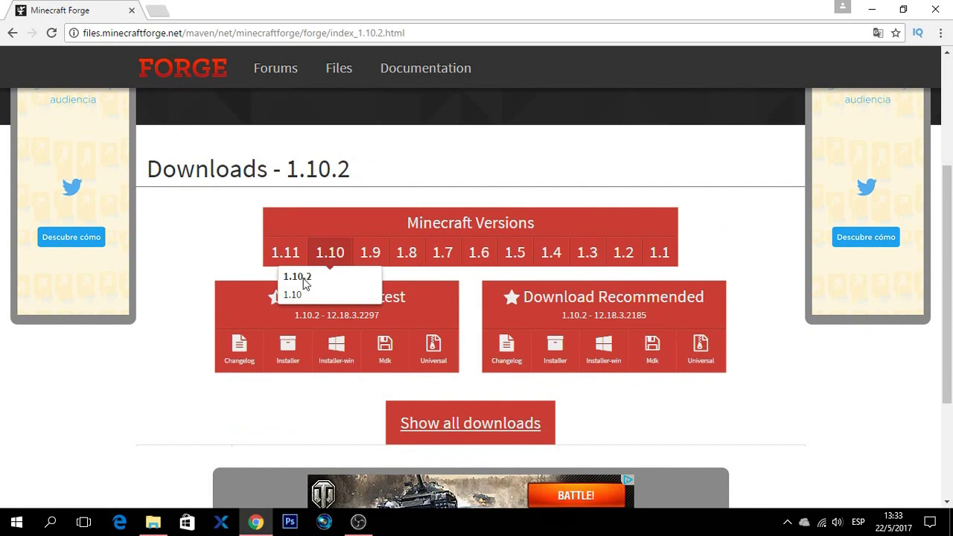
scroll(200, 258, down, 1)
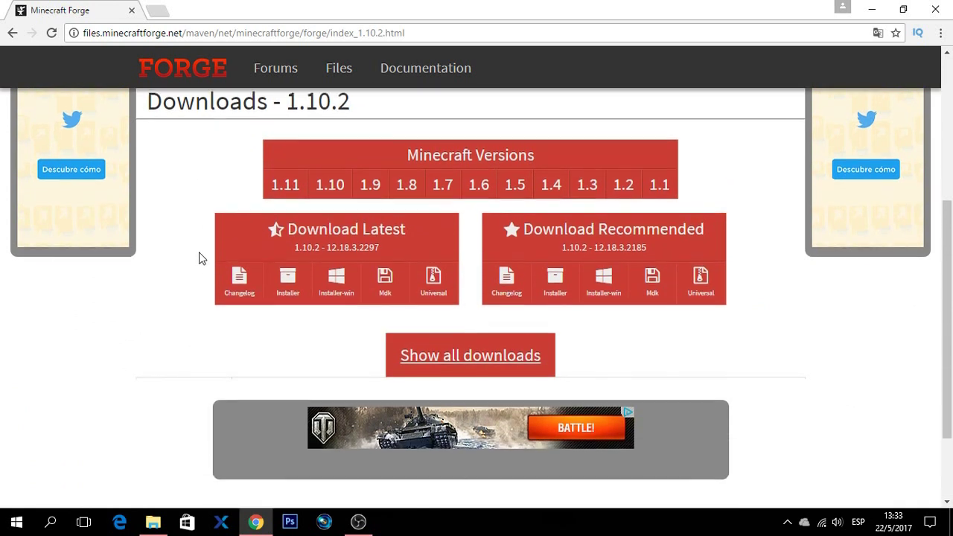
click(490, 360)
scroll(484, 352, down, 10)
scroll(501, 370, up, 10)
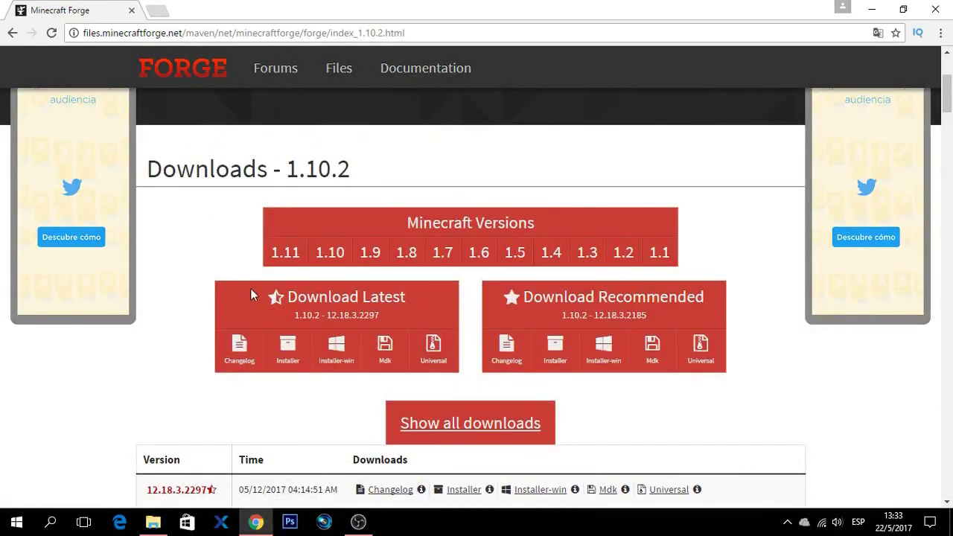
Download the latest Forge installer, 1.10.2 - 12.18.3.2297, skipping the advertisement page.
click(289, 344)
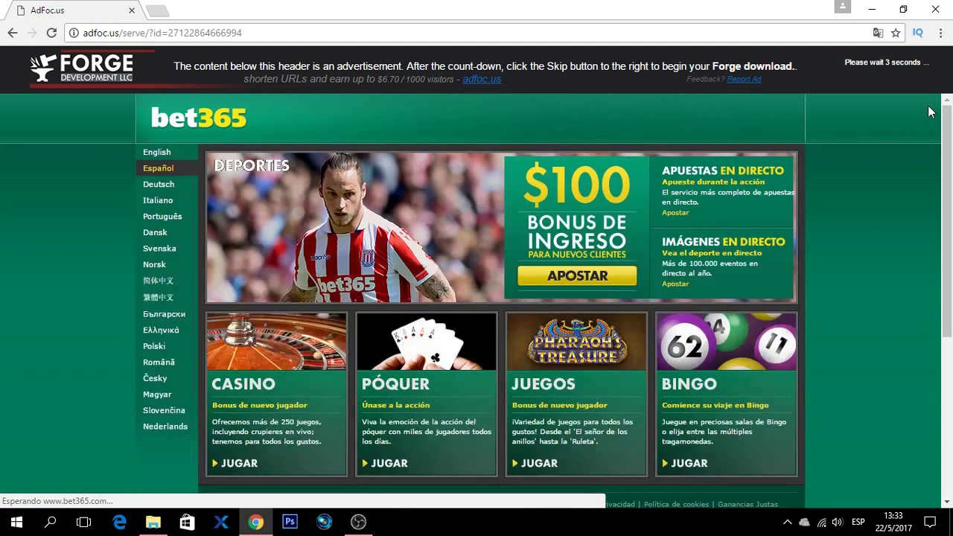
click(897, 71)
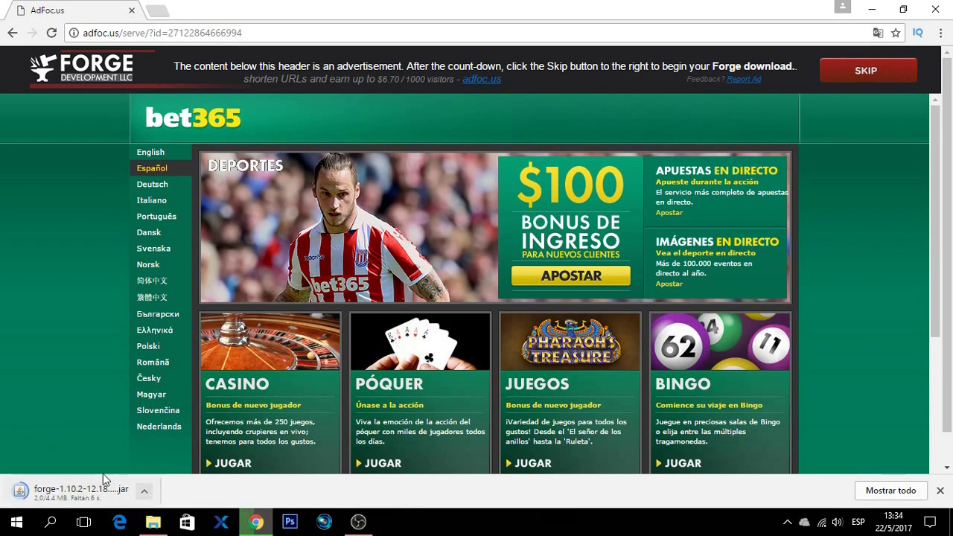
mouse_move(152, 527)
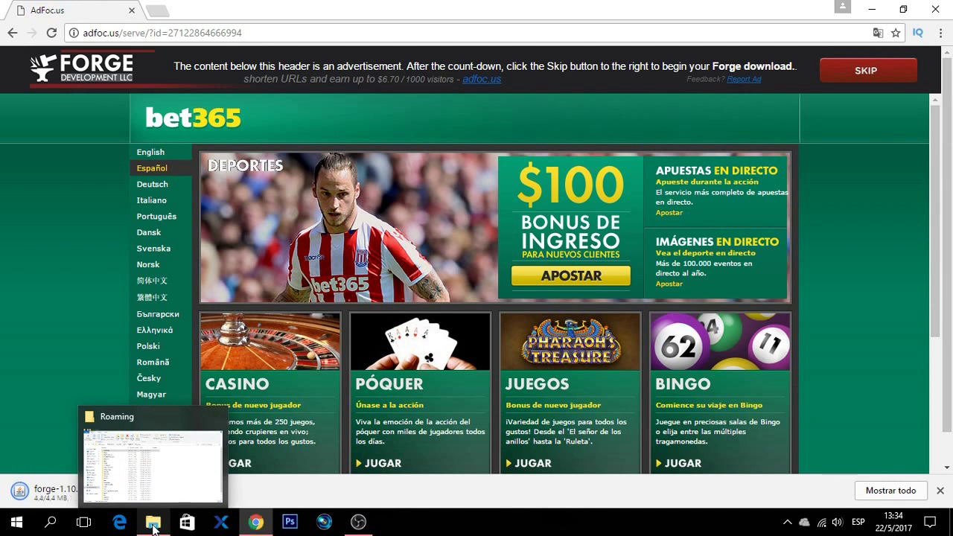
click(301, 498)
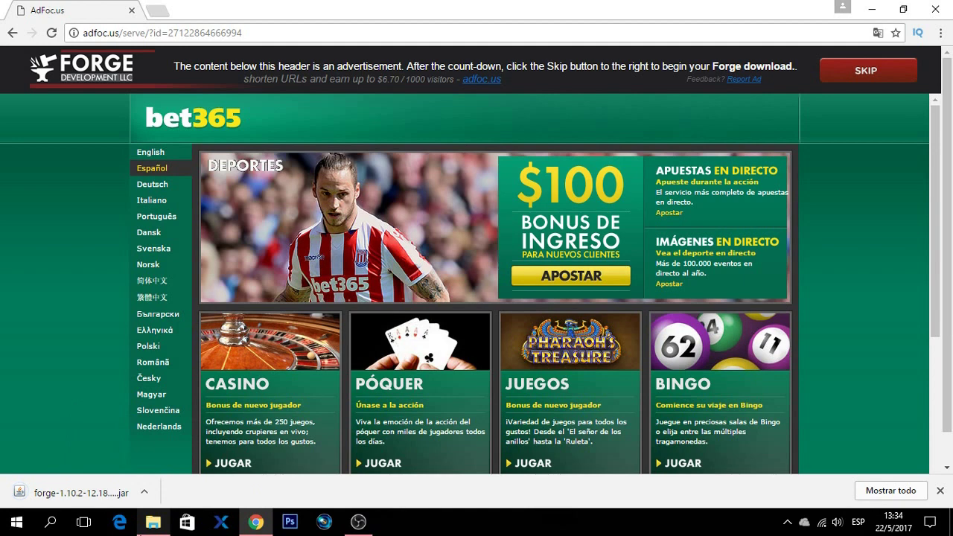
Run forge-1.10.2-12.18.3.2297-installer from the Descargas folder in File Explorer to view its options, and cancel the installation.
click(153, 521)
click(52, 177)
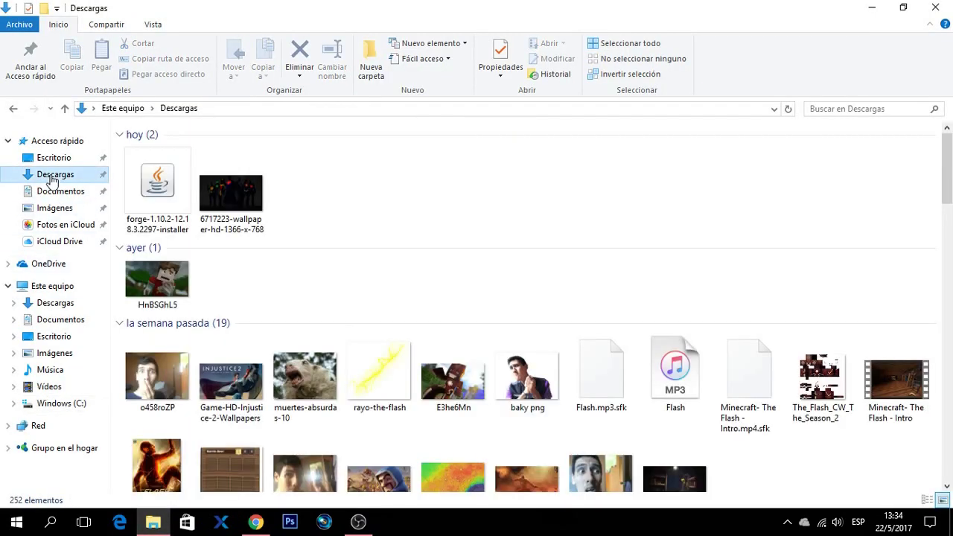
double_click(167, 205)
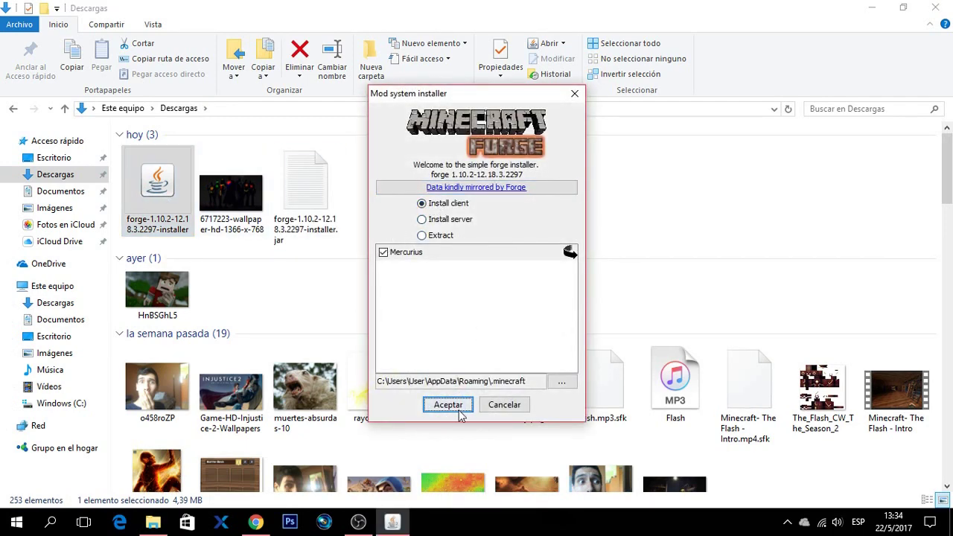
click(495, 405)
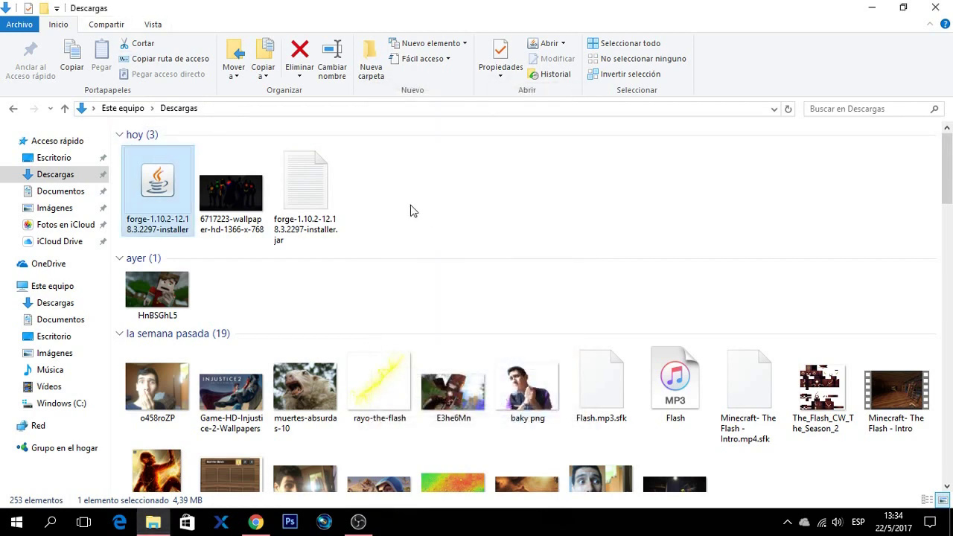
Delete the Forge installer and its log file from the Descargas folder and refresh the view.
click(321, 214)
key(Delete)
click(157, 182)
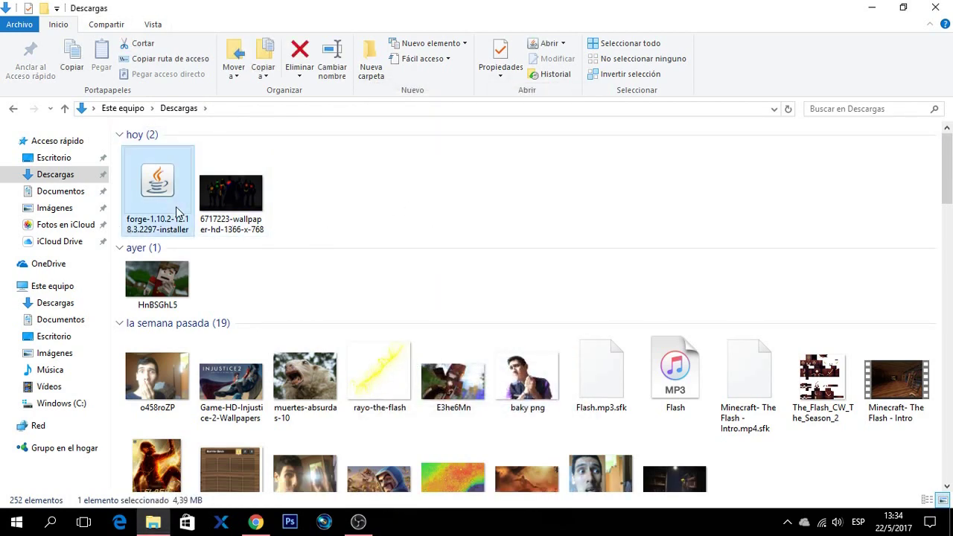
key(Delete)
click(452, 227)
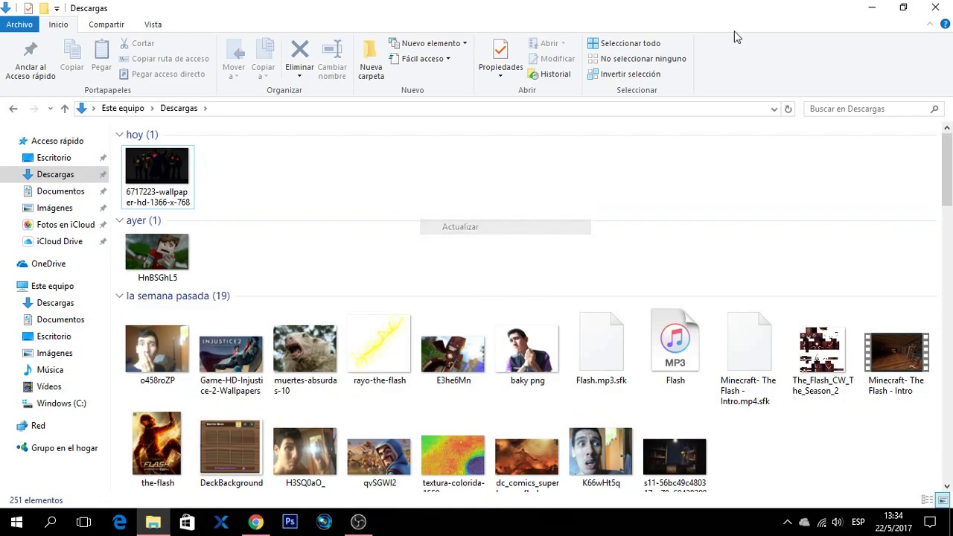
Reopen File Explorer and copy LucraftCore-1.10.2-1.0.1 and SpeedsterHeroes-1.10.2-1.0.2 from the mods 1.10.2 folder in Documentos.
click(934, 7)
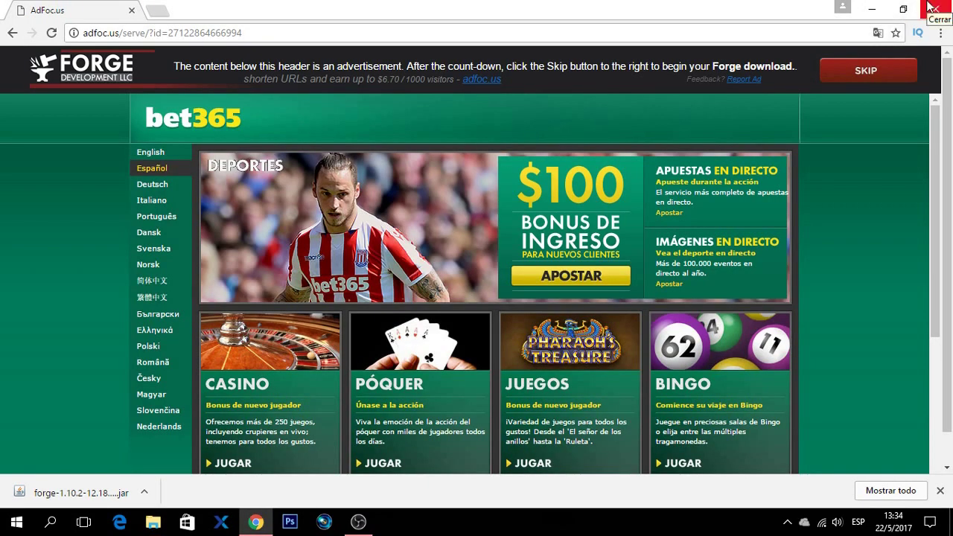
click(151, 522)
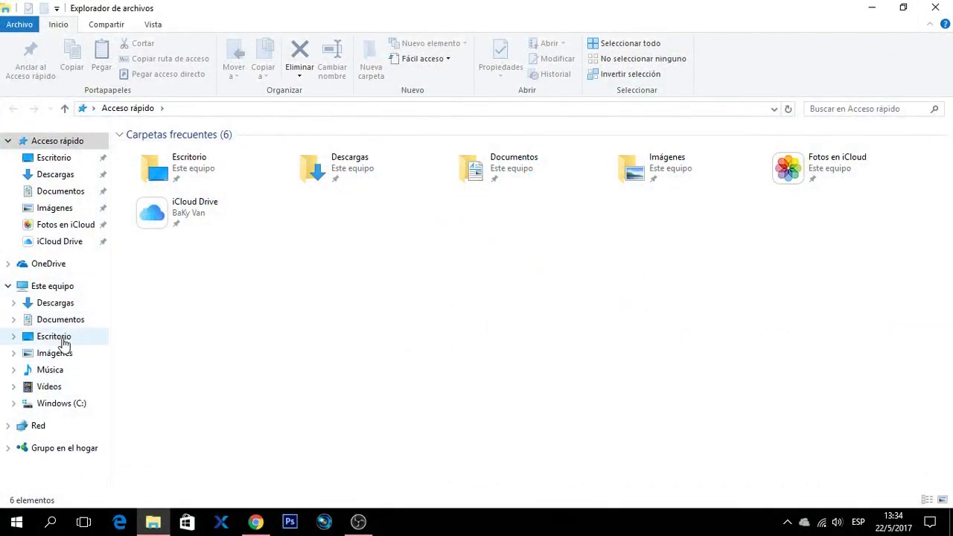
click(62, 326)
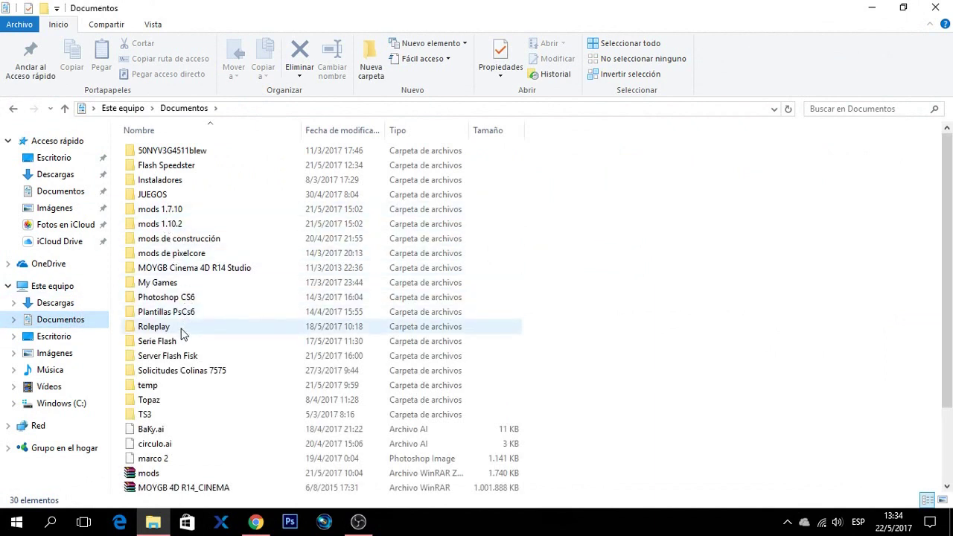
double_click(177, 224)
click(177, 195)
ctrl+click(179, 165)
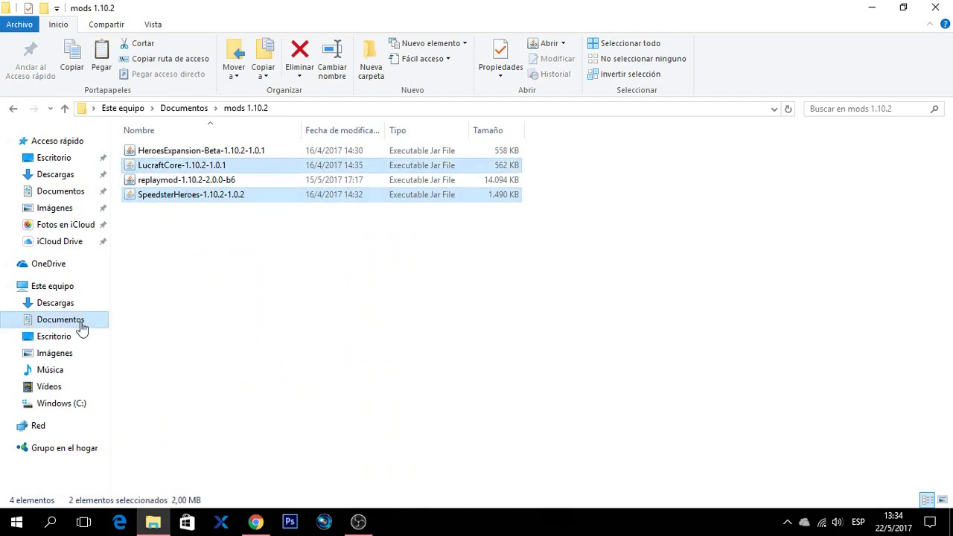
Paste the copied LucraftCore and SpeedsterHeroes files into the mods folder of .minecraft under AppData\Roaming.
click(774, 109)
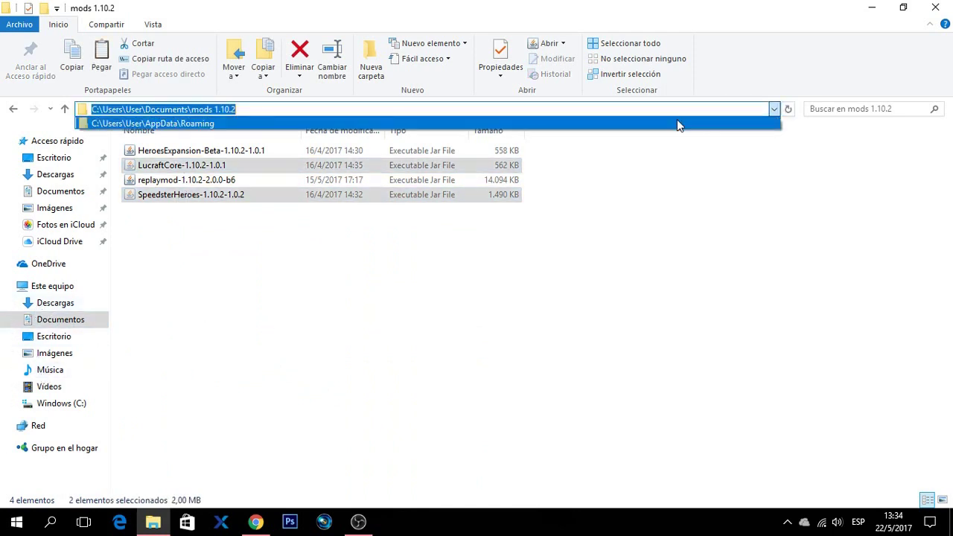
click(677, 125)
double_click(264, 153)
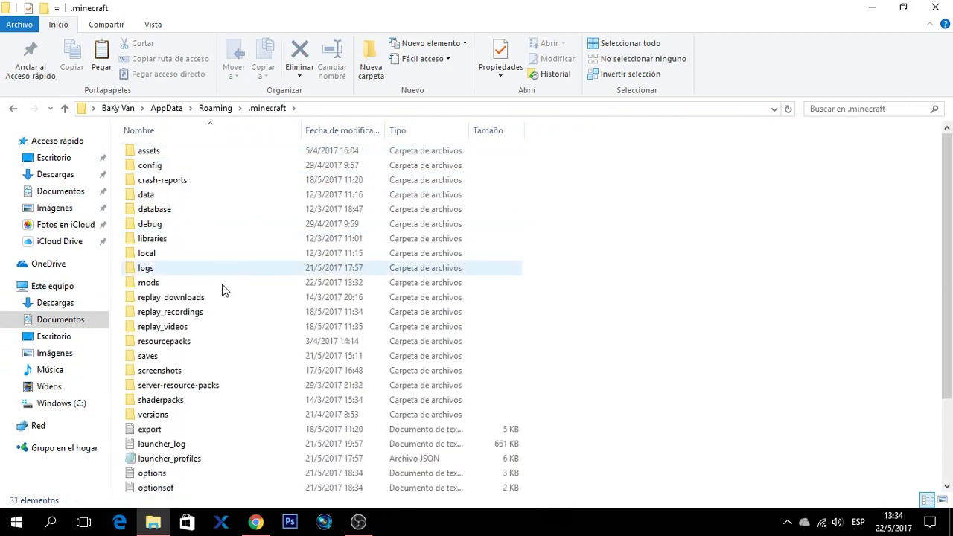
double_click(154, 282)
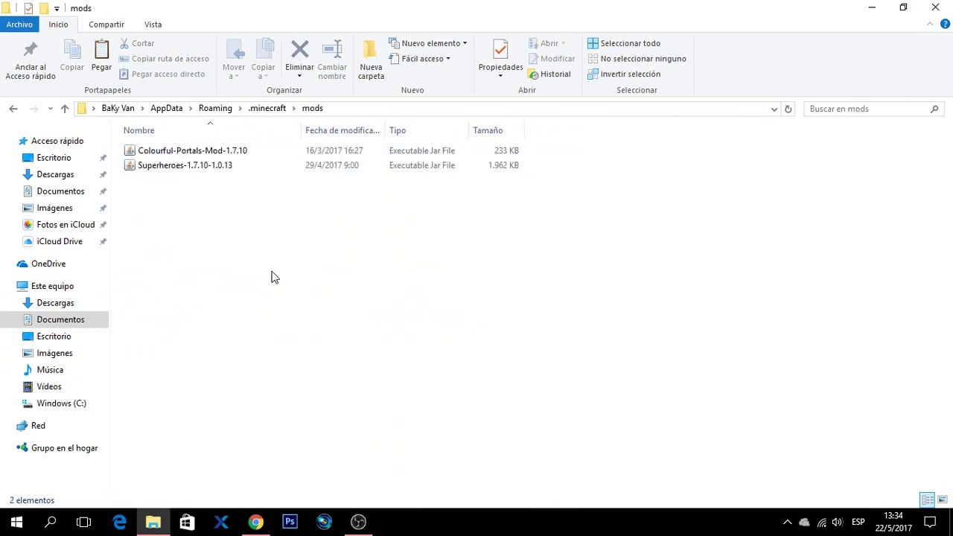
key(ctrl+v)
Move Colourful-Portals-Mod-1.7.10 and Superheroes-1.7.10-1.0.13 from the Minecraft mods folder to mods 1.7.10 in Documentos, and close File Explorer and Chrome.
click(242, 154)
ctrl+click(236, 196)
click(61, 320)
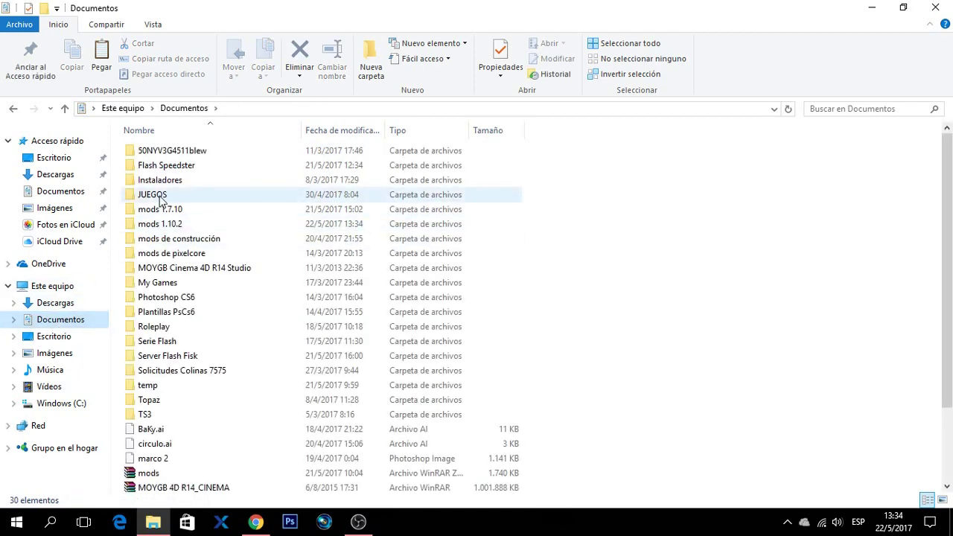
double_click(161, 209)
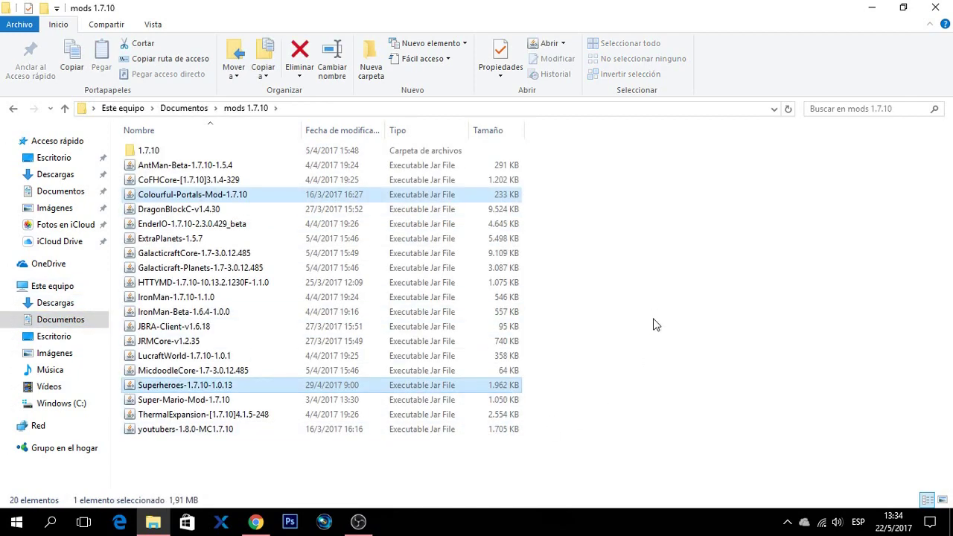
click(940, 7)
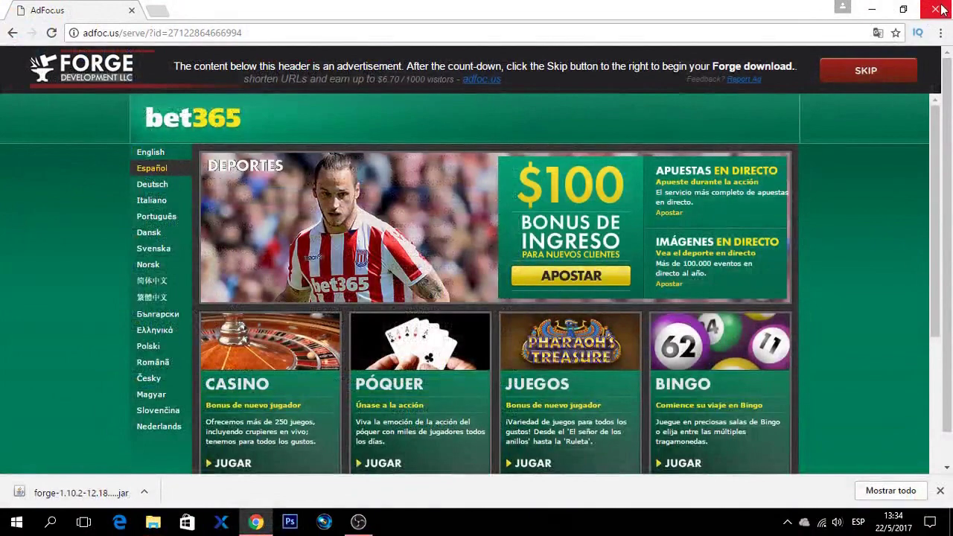
click(940, 8)
Open the Minecraft Launcher and select the Speedster Heroes profile, 1.10.2-forge1.10.2-12.18.3.2254, for playing.
click(16, 521)
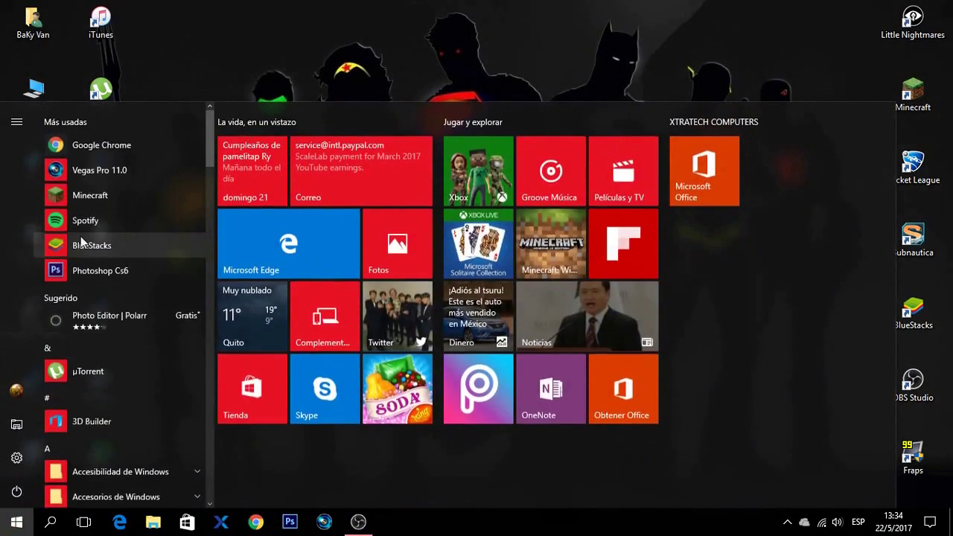
click(86, 201)
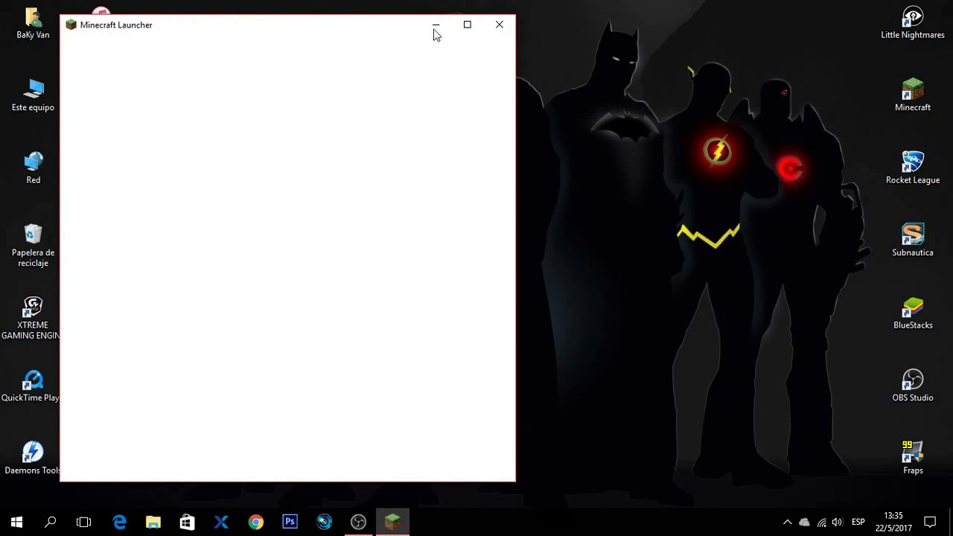
drag(297, 33, 444, 34)
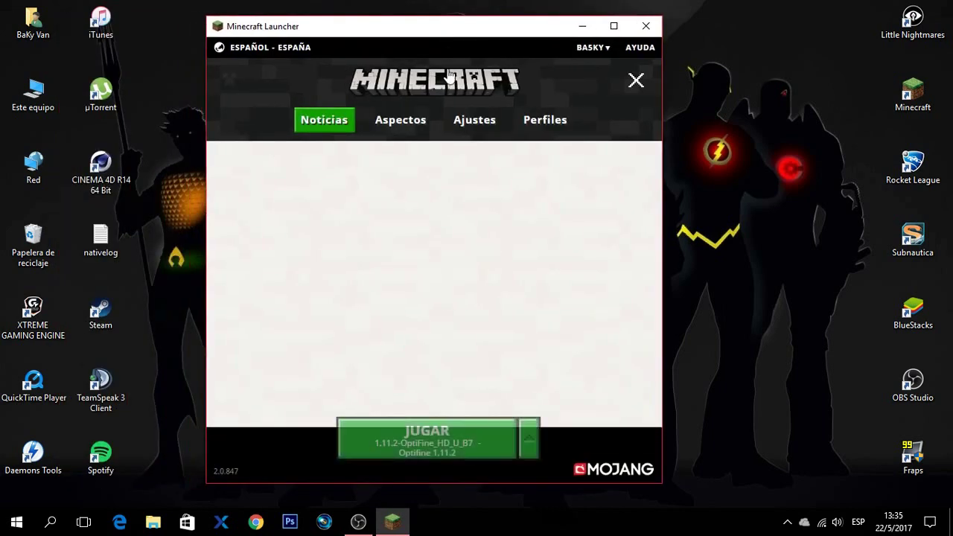
click(527, 436)
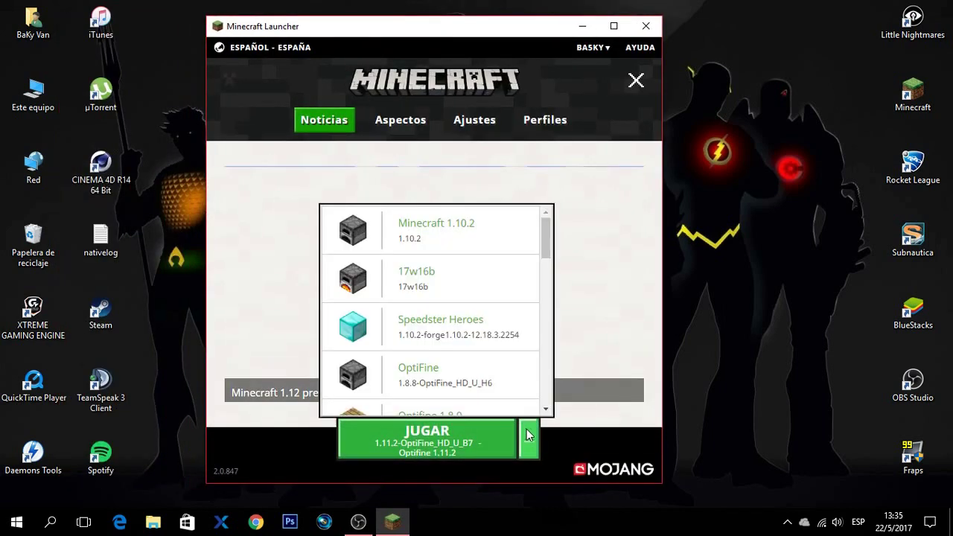
click(463, 326)
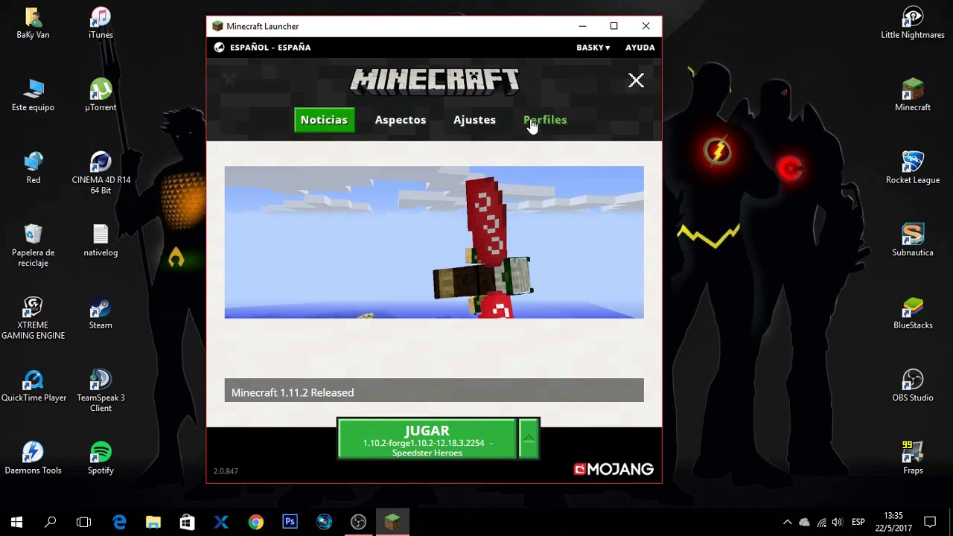
Start a new launcher profile to look through the available versions down to the Forge releases, and return to the news page without saving.
click(533, 125)
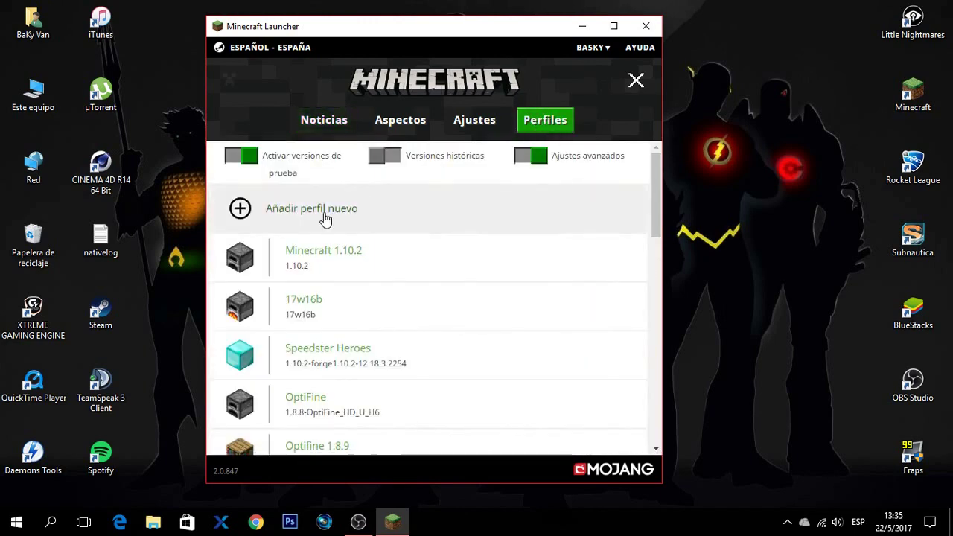
click(323, 215)
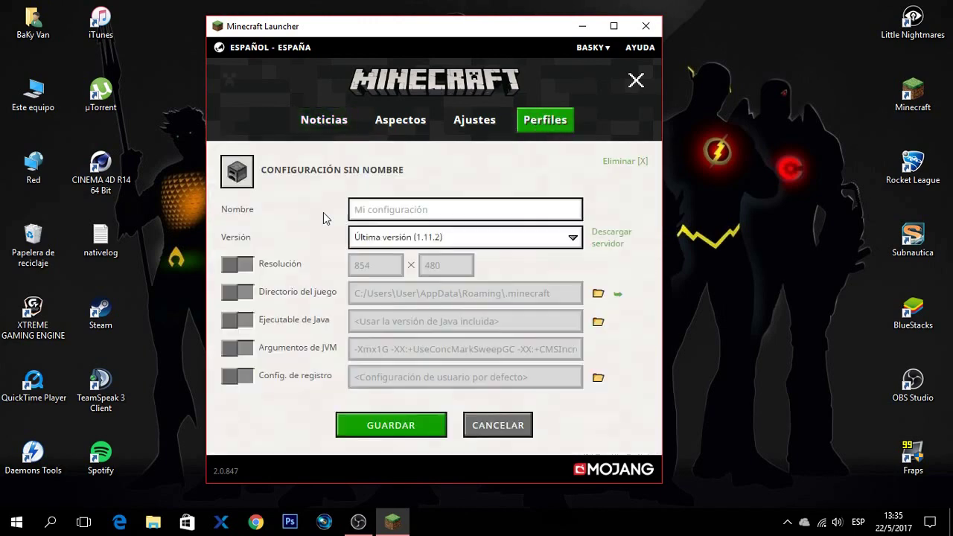
click(511, 244)
scroll(500, 387, down, 7)
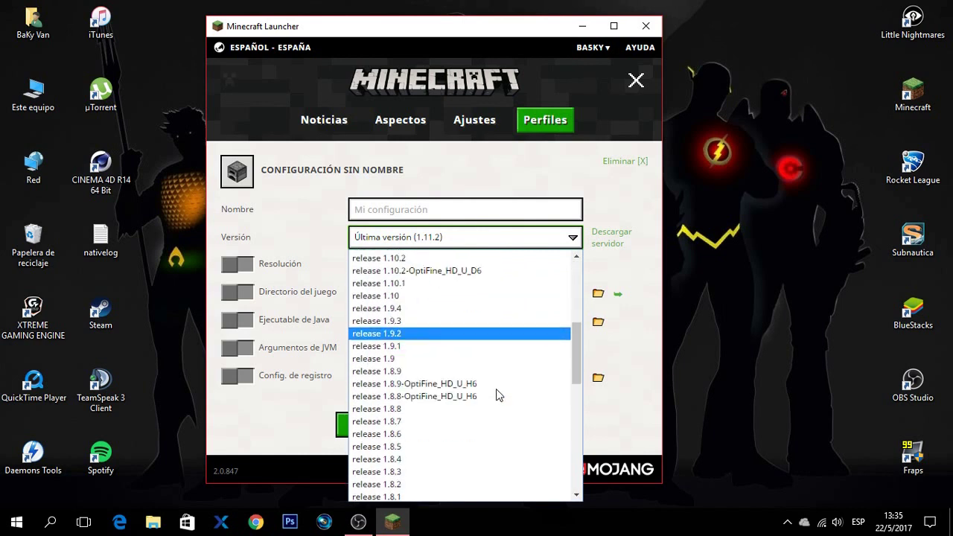
scroll(497, 394, down, 10)
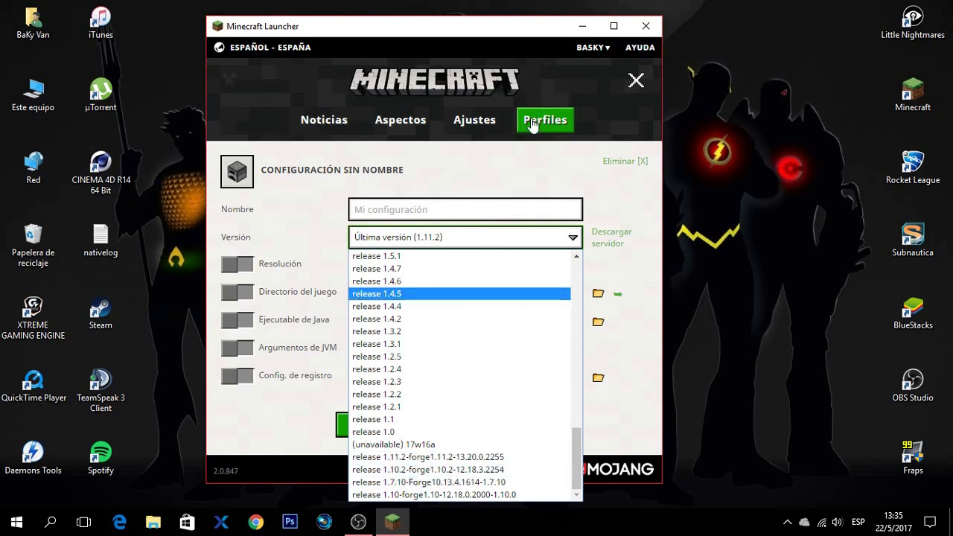
click(325, 125)
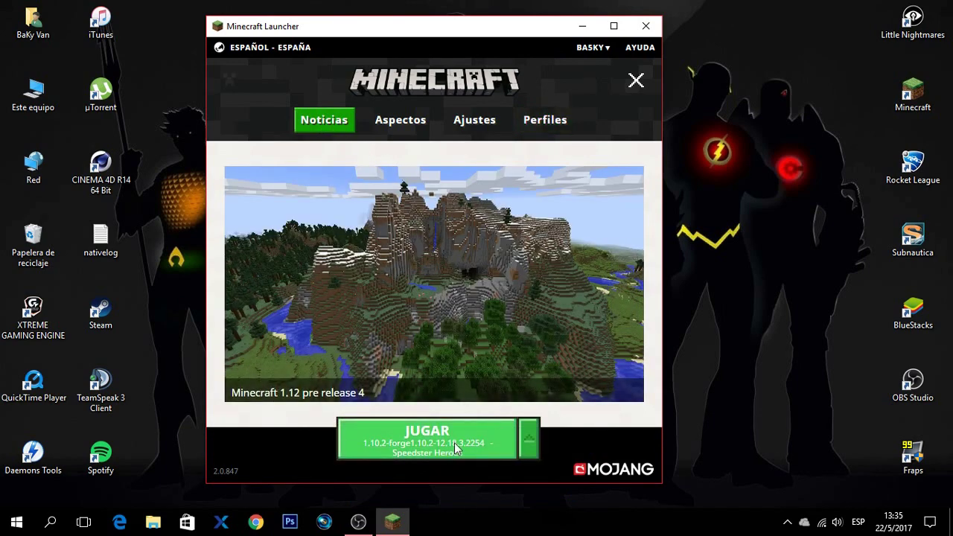
Launch the game with the Speedster Heroes profile and resume play from the game menu.
click(455, 442)
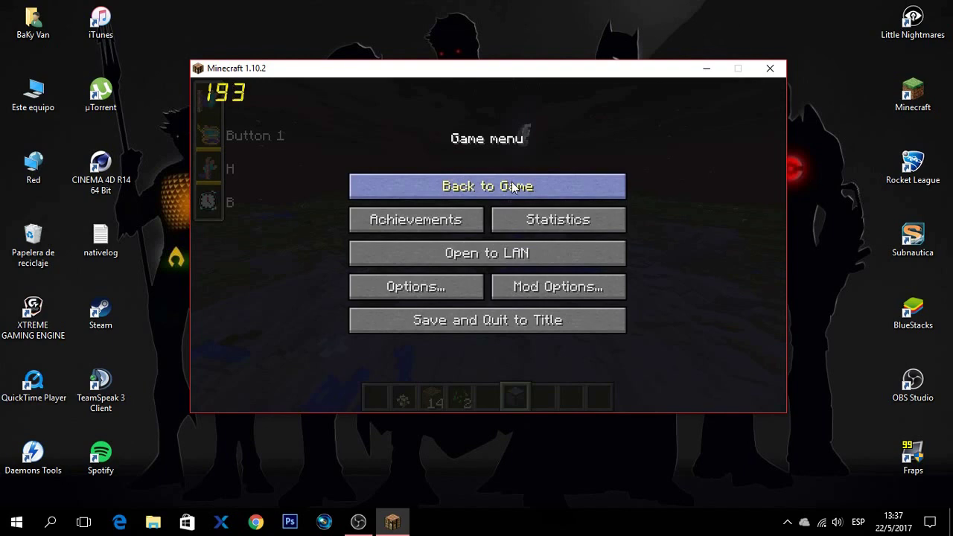
click(514, 185)
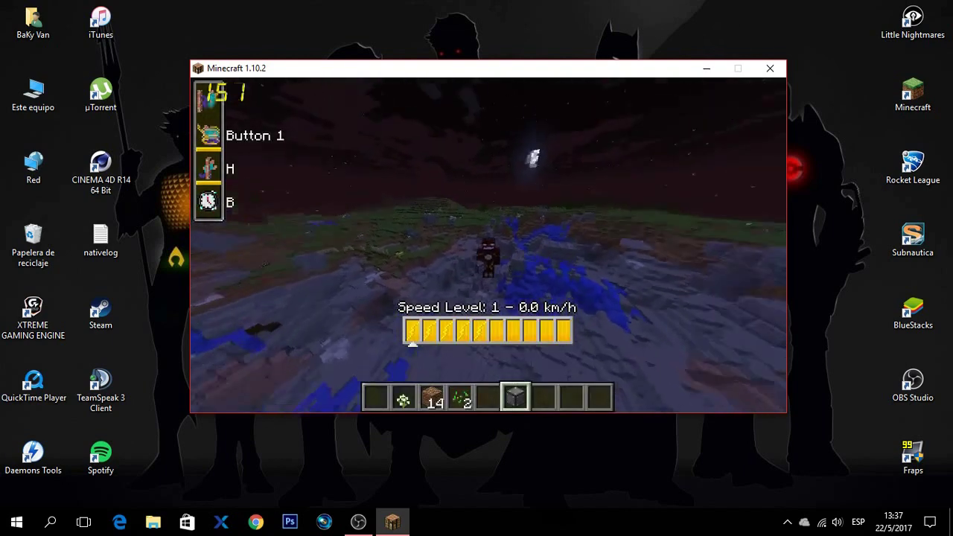